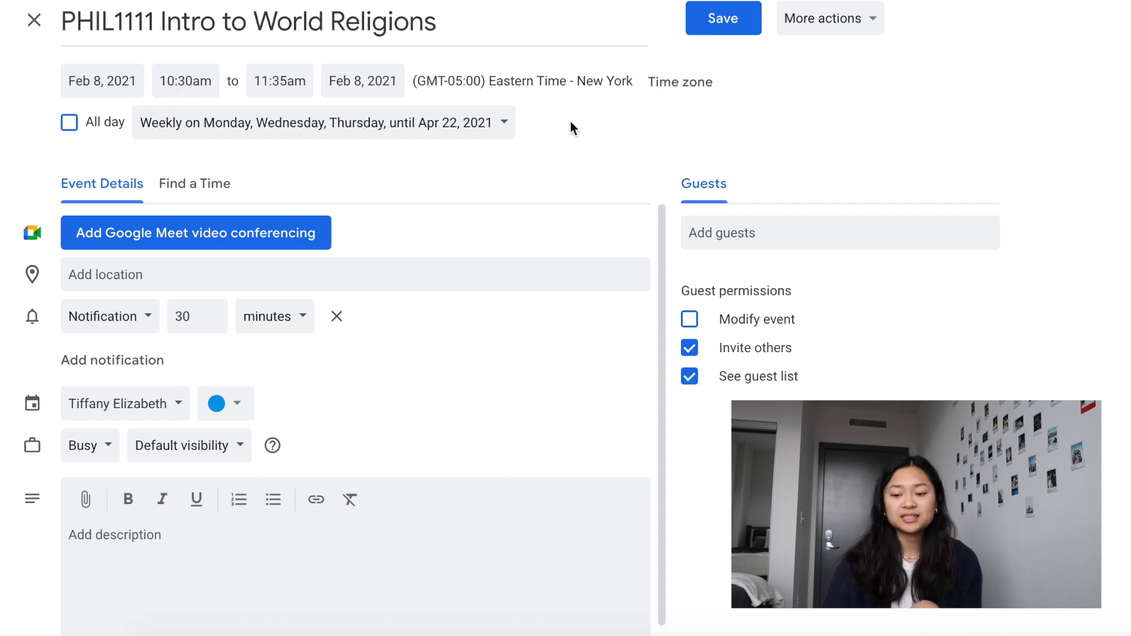
- Review the custom recurrence settings of the PHIL1111 Intro to World Religions event and accept them
left_click(504, 125)
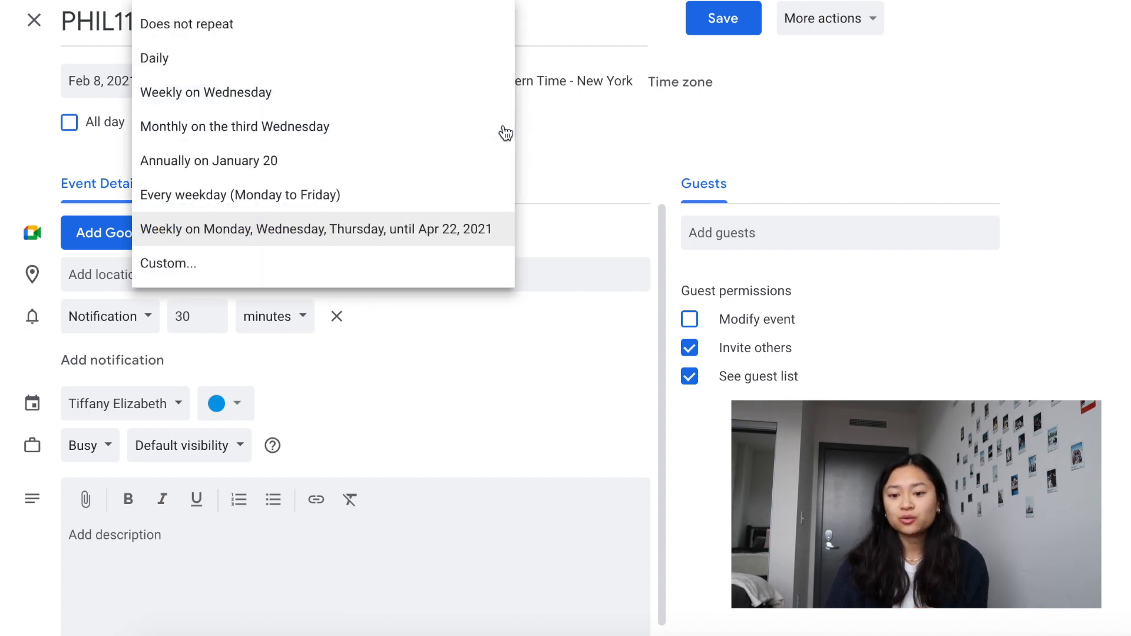
left_click(308, 277)
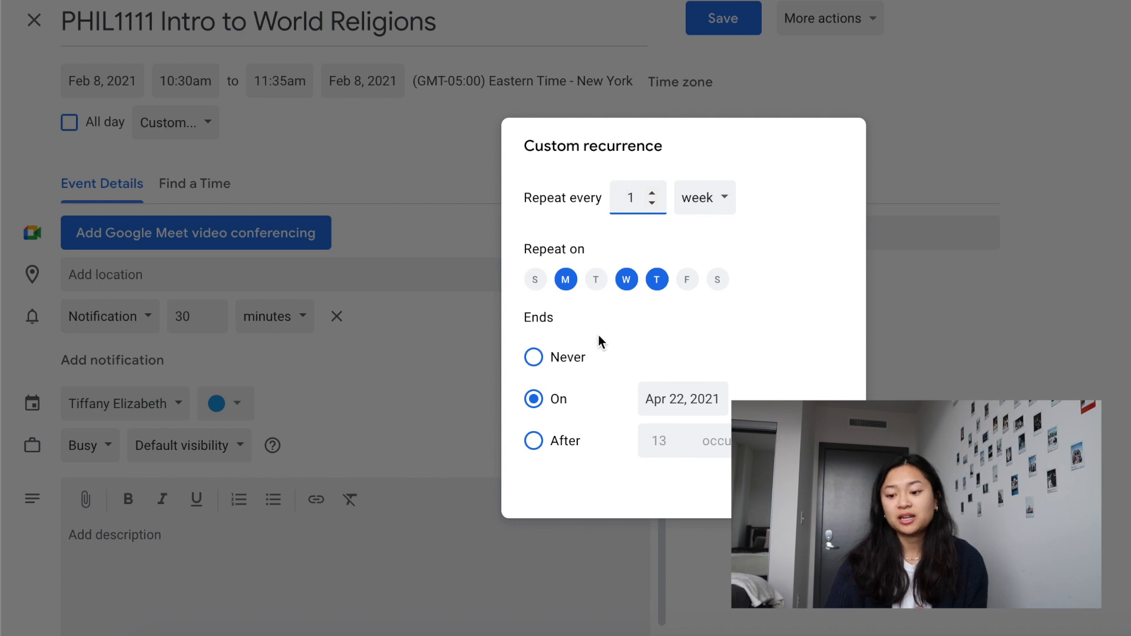
left_click(834, 490)
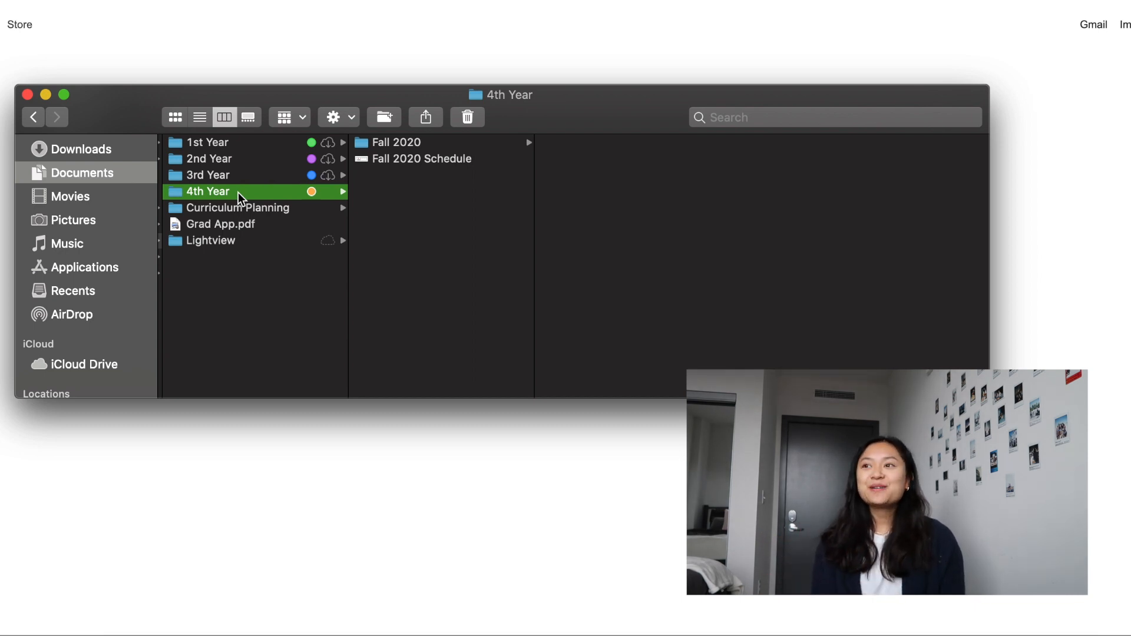
- Create a folder named Spring 2021 inside the 4th Year folder and add a new folder within it
right_click(411, 194)
left_click(439, 208)
type("Spring 2021")
left_click(486, 222)
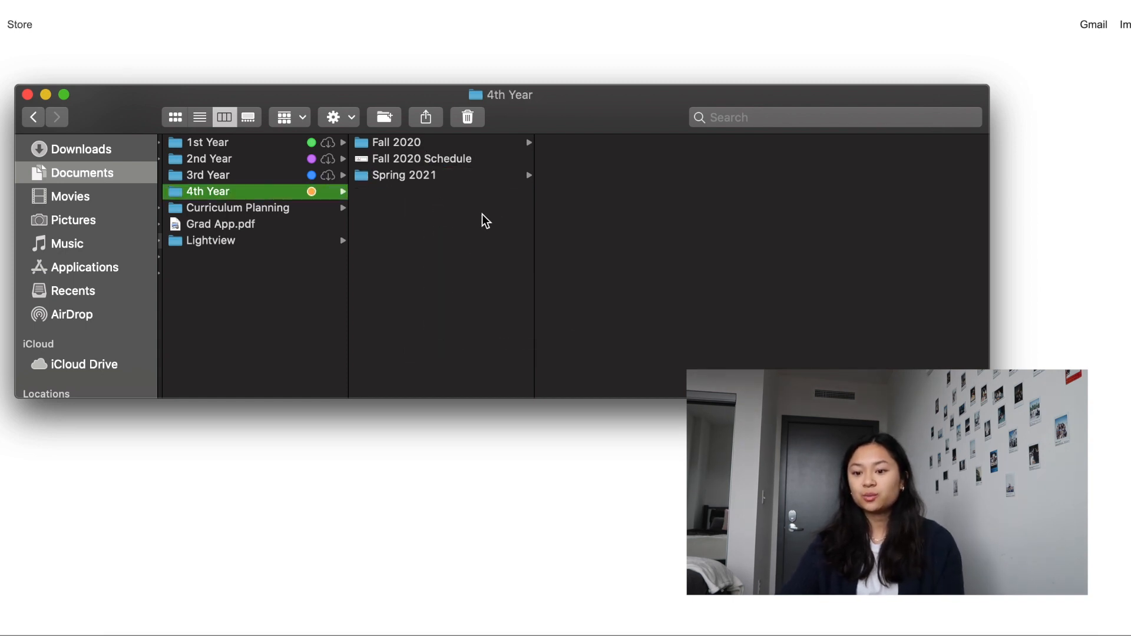
left_click(439, 177)
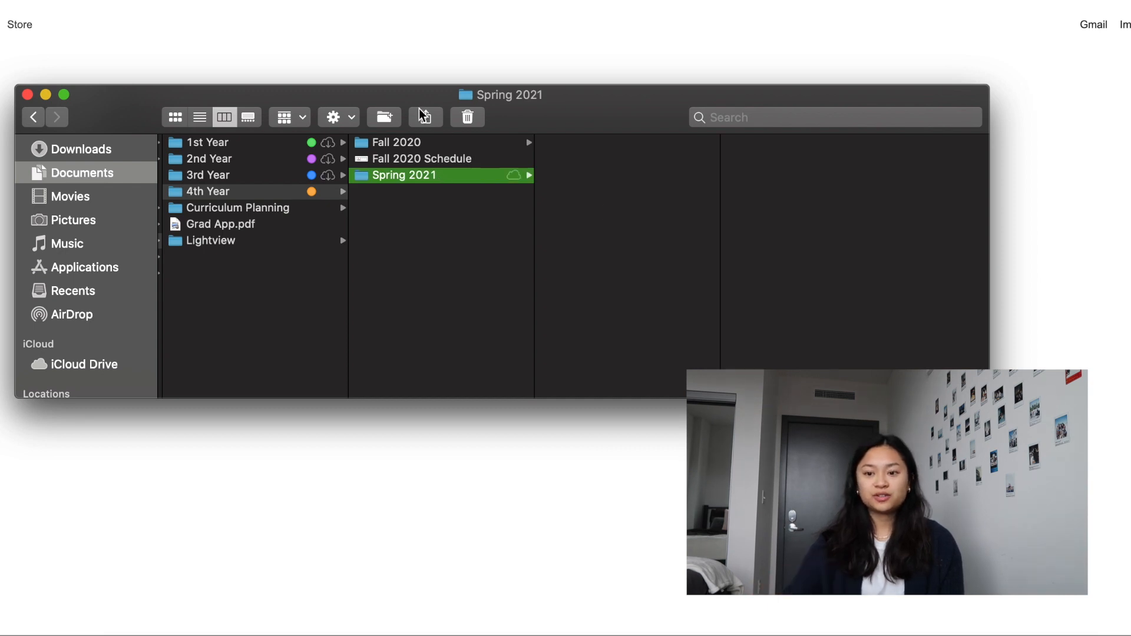
left_click(386, 116)
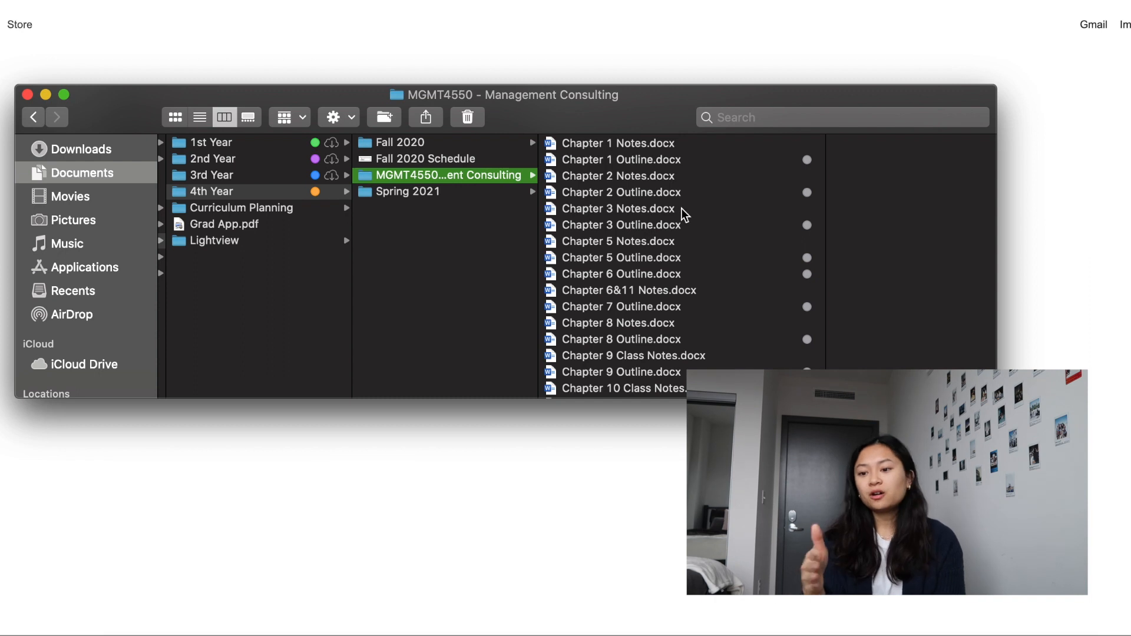
- Preview the Chapter 1 Notes and Chapter 1 Outline documents in the MGMT4550 - Management Consulting folder
left_click(679, 142)
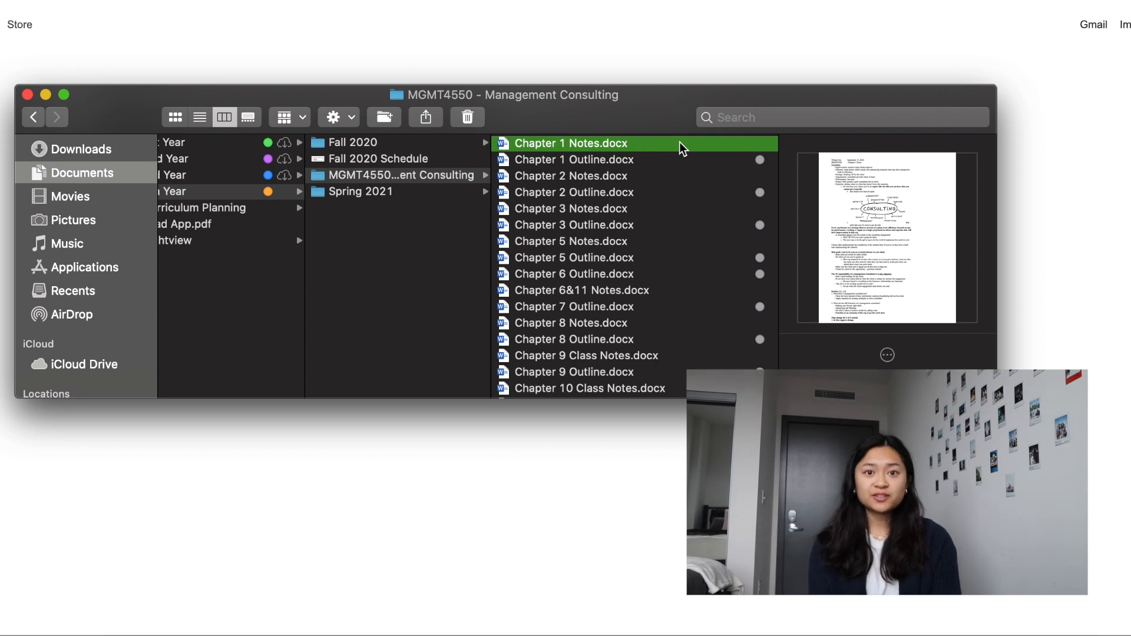
key("Down")
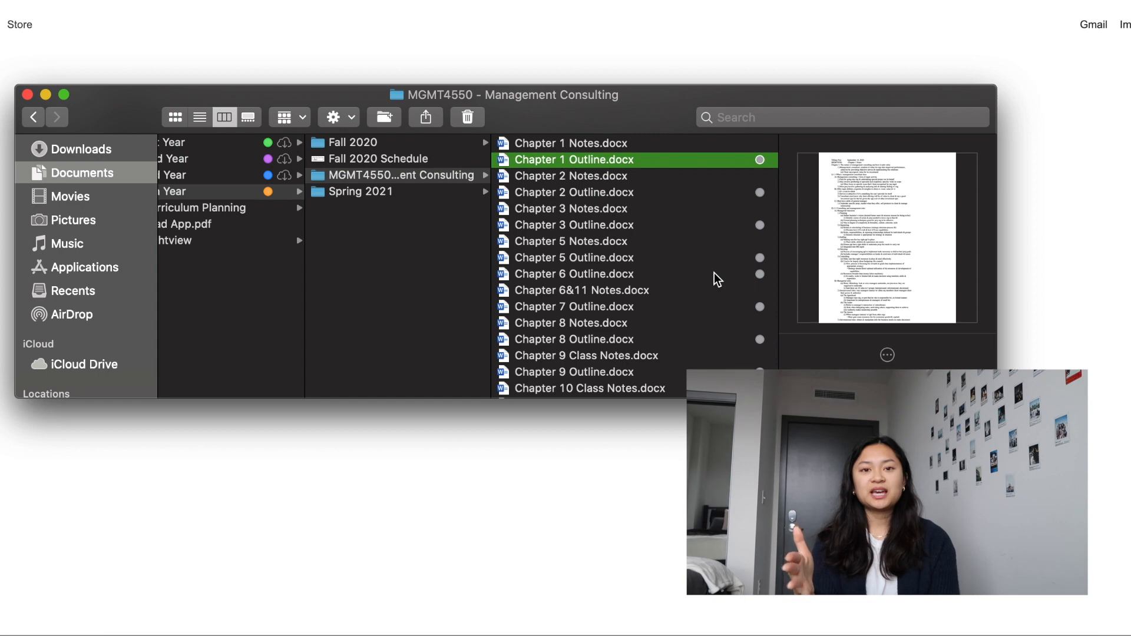
key("Left")
- Create a folder named Exam #1 inside the ACCT4414 - Income Tax Determination folder of Spring 2021
key("Down")
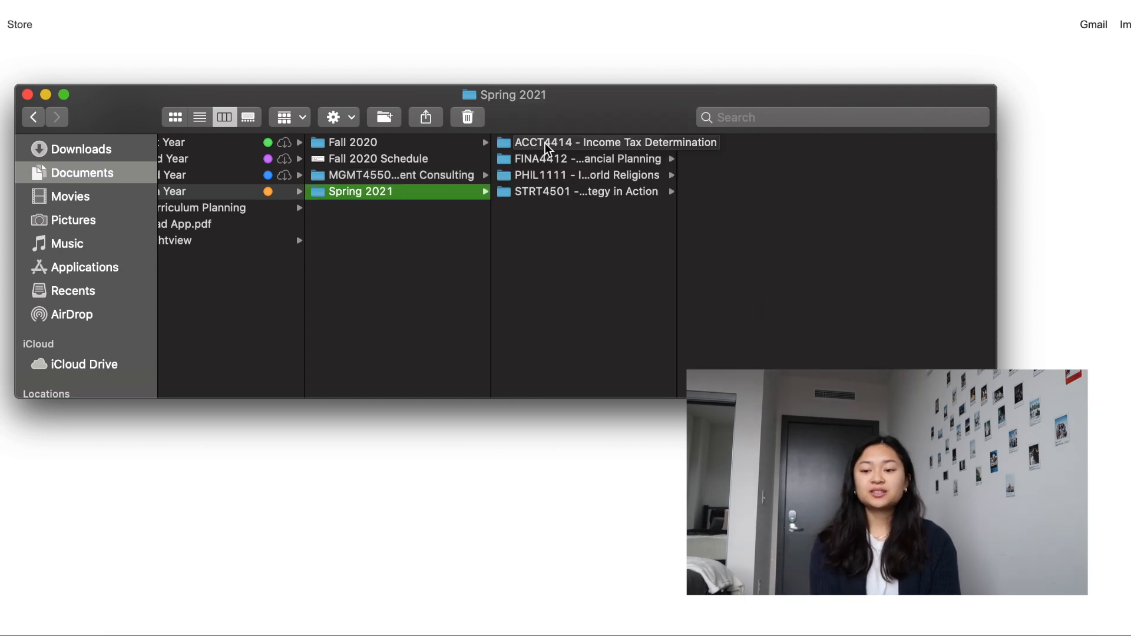
left_click(545, 143)
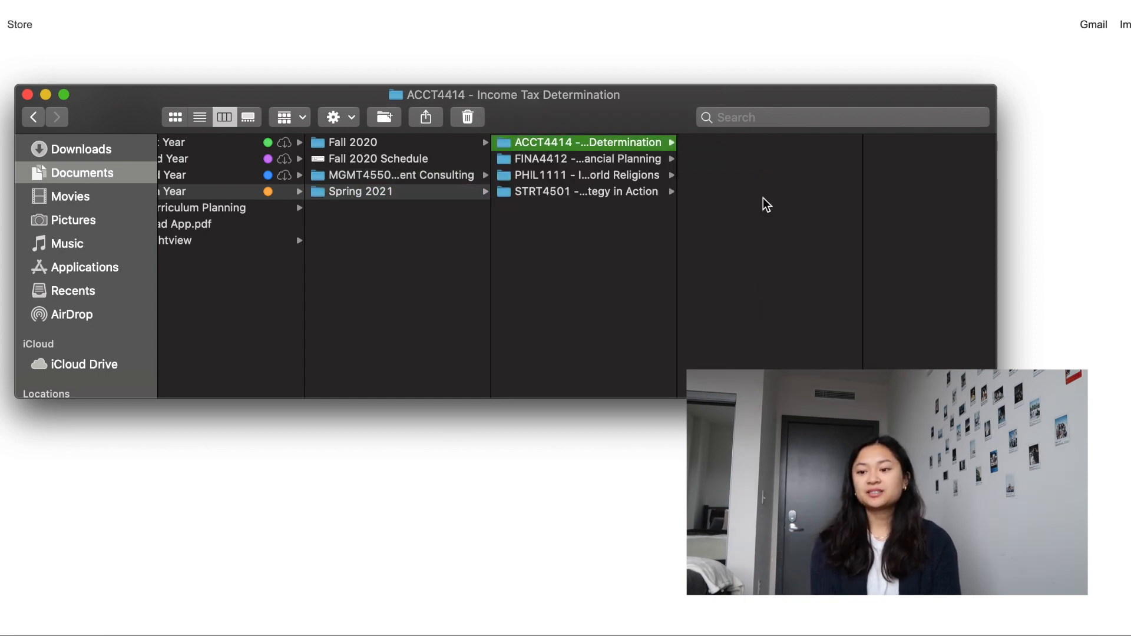
left_click(384, 117)
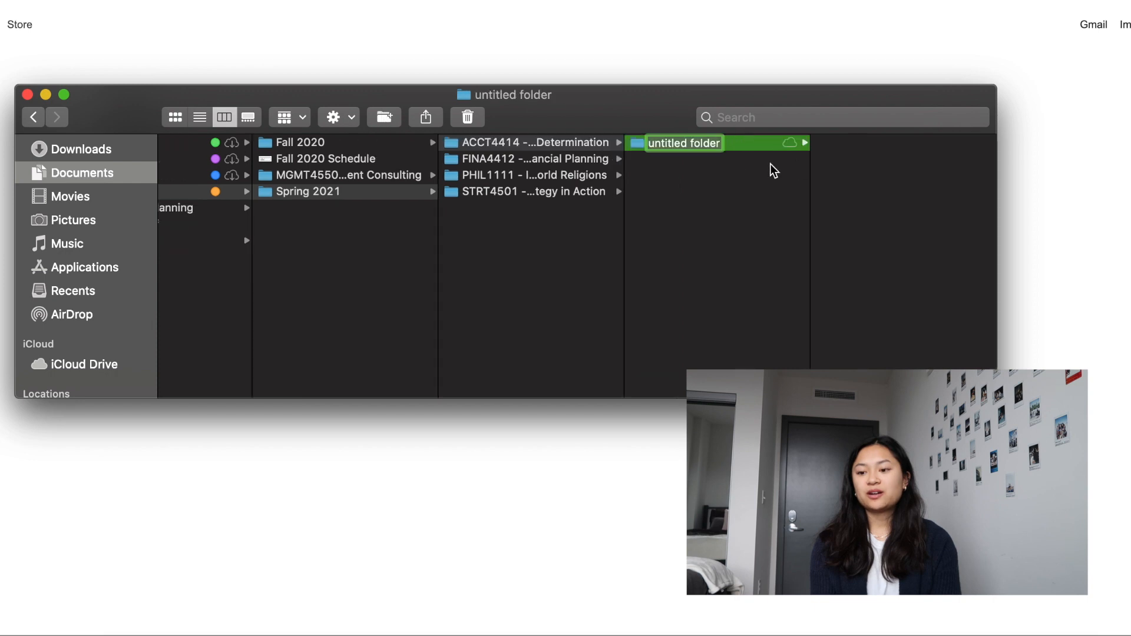
type("xam #1")
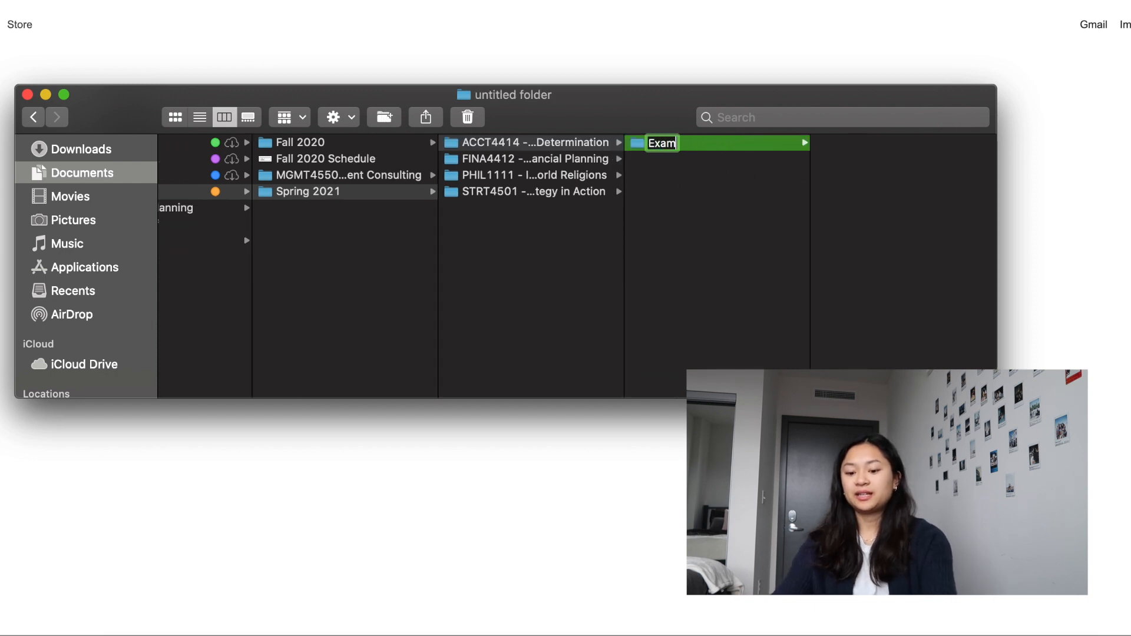
key("Return")
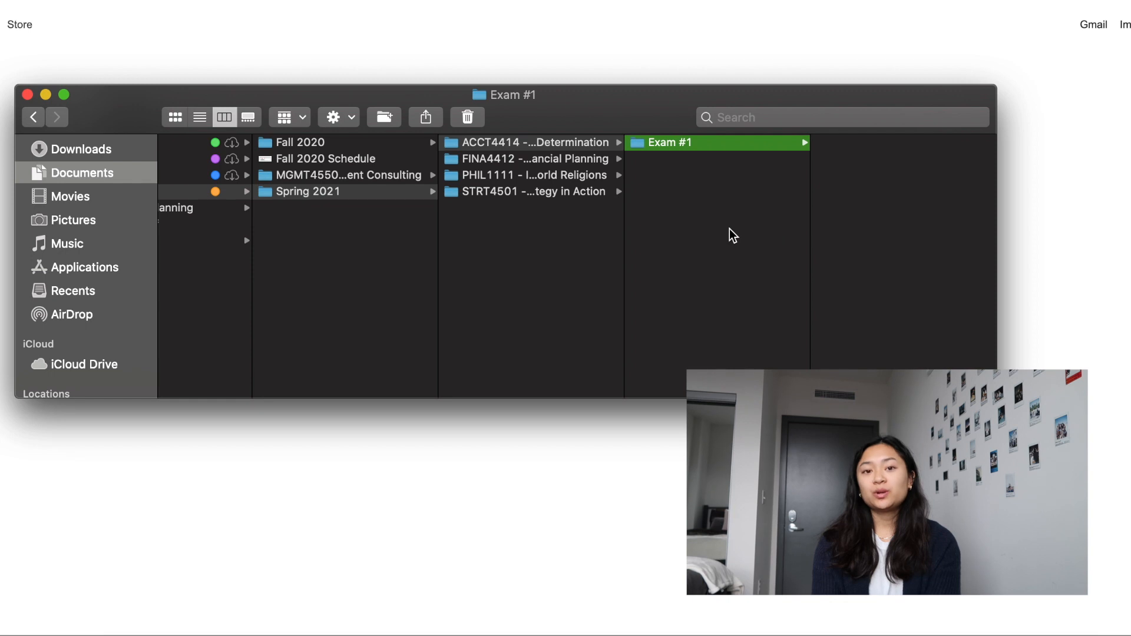
key("Left")
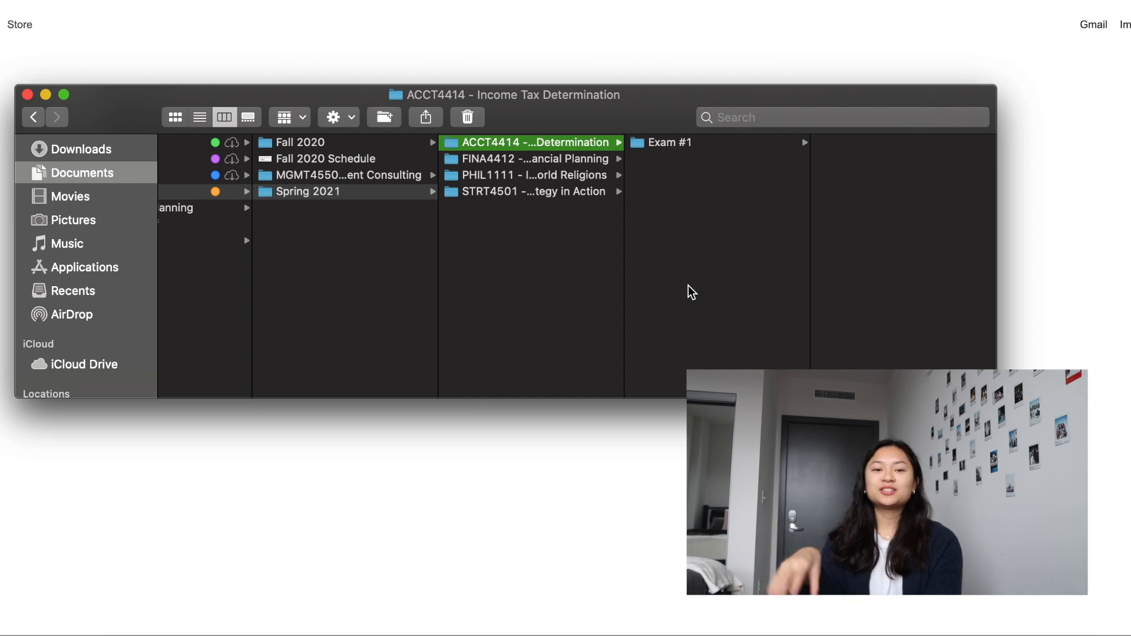
left_click(493, 248)
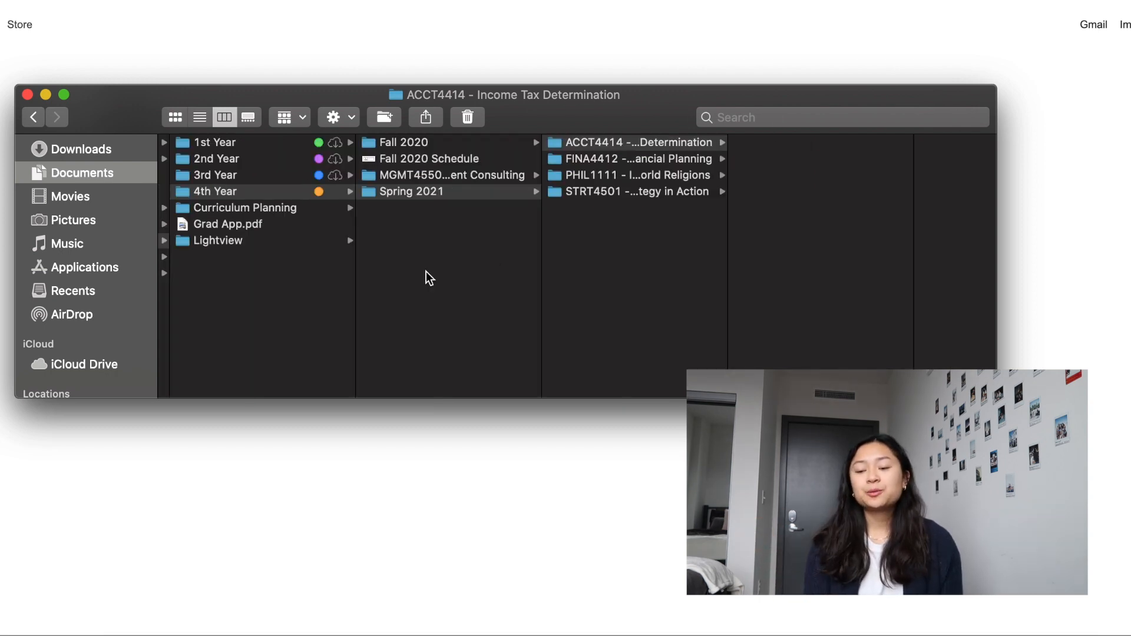
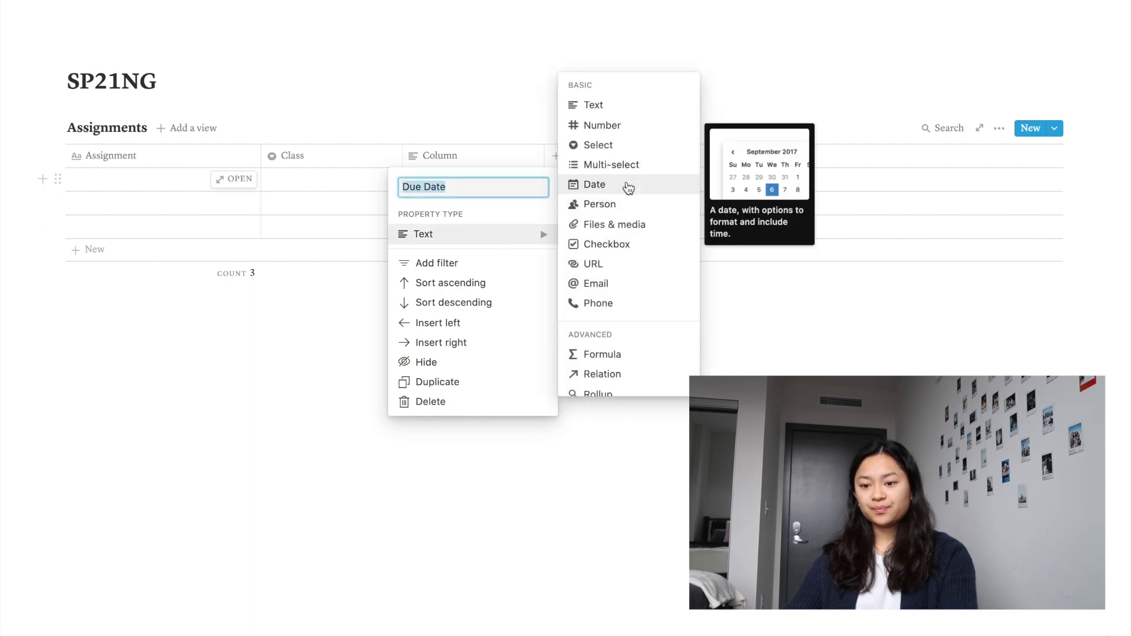
- Make Due Date a date property in the Assignments table and turn the next column into a checkbox property named Completed?
left_click(626, 184)
left_click(601, 161)
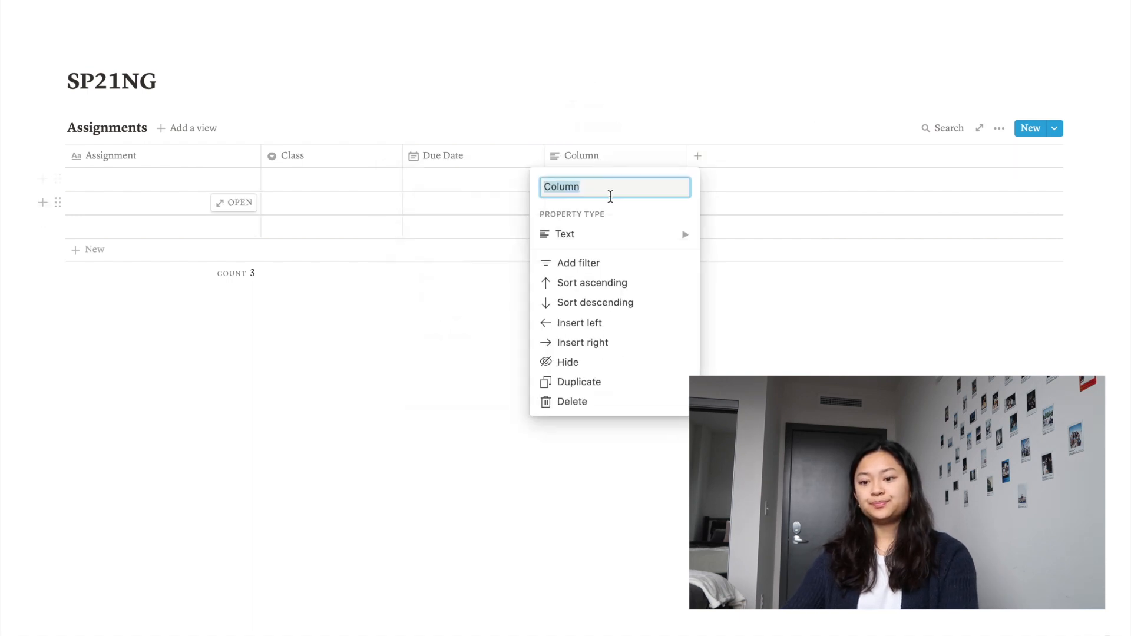
left_click(662, 235)
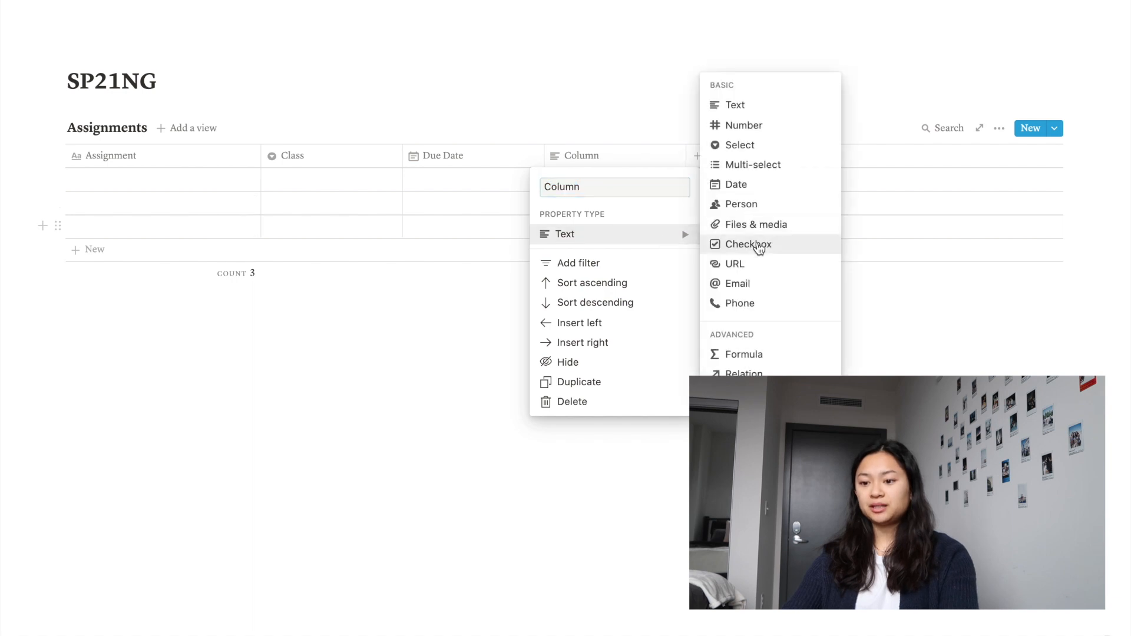
left_click(757, 246)
left_click(583, 152)
type("Completed?")
key("Return")
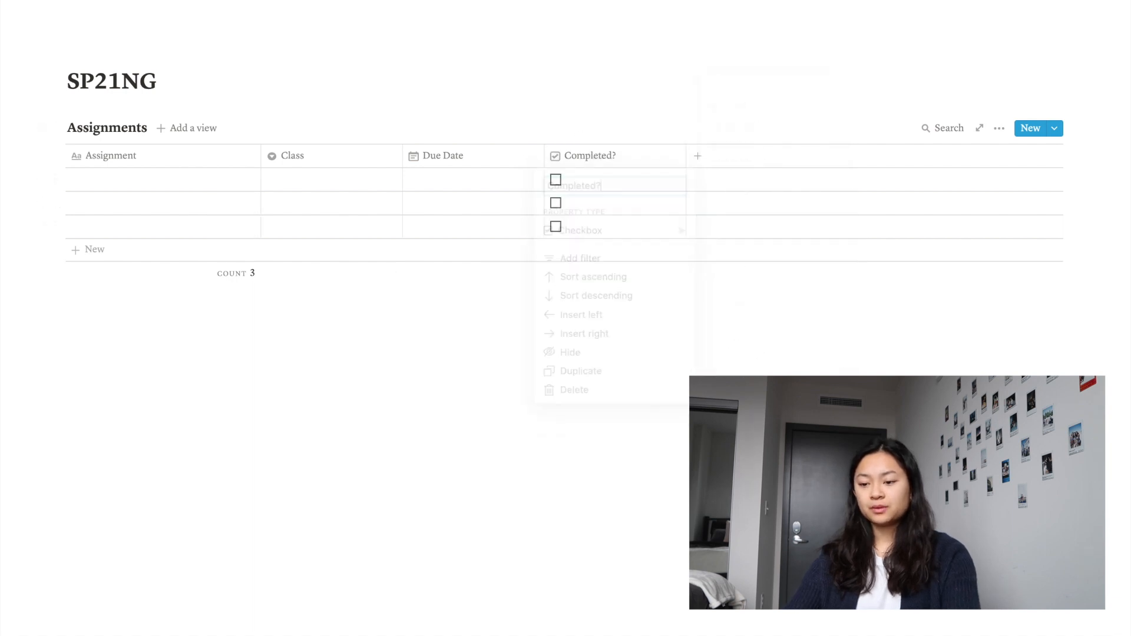
- Add a sort to the Assignments table's default view that orders entries by Completed? ascending
left_click(999, 128)
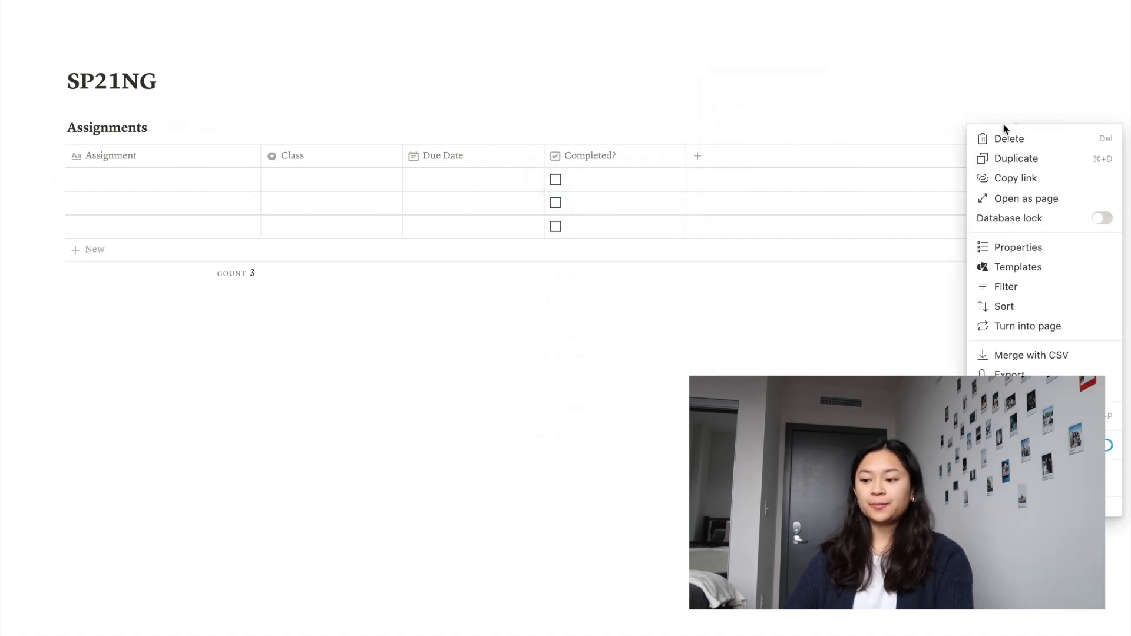
left_click(1004, 306)
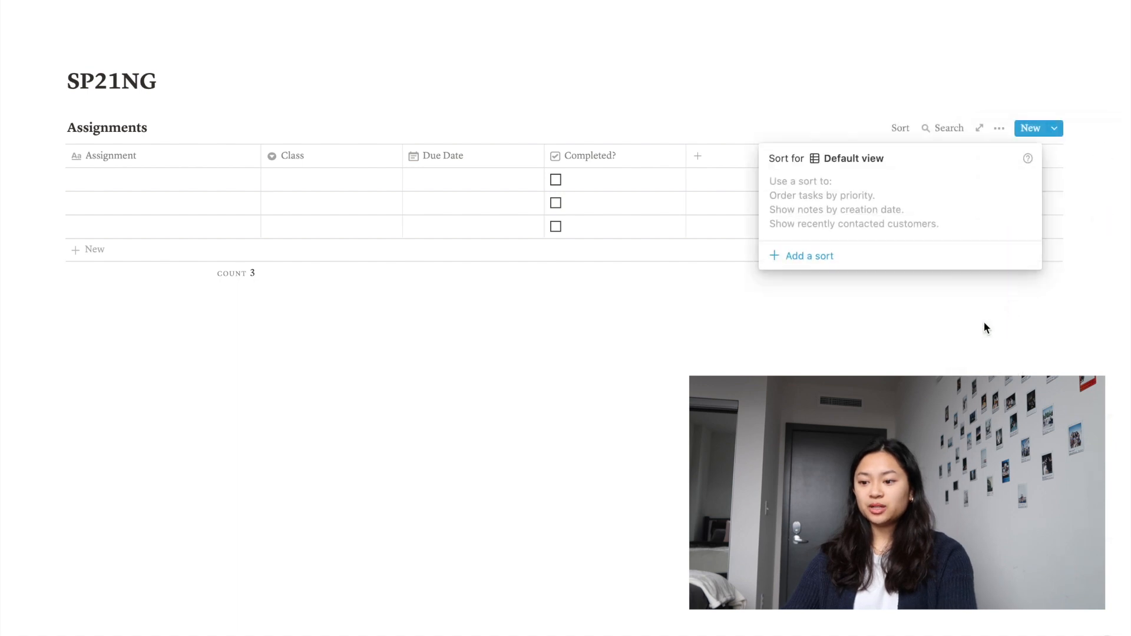
left_click(810, 262)
left_click(849, 187)
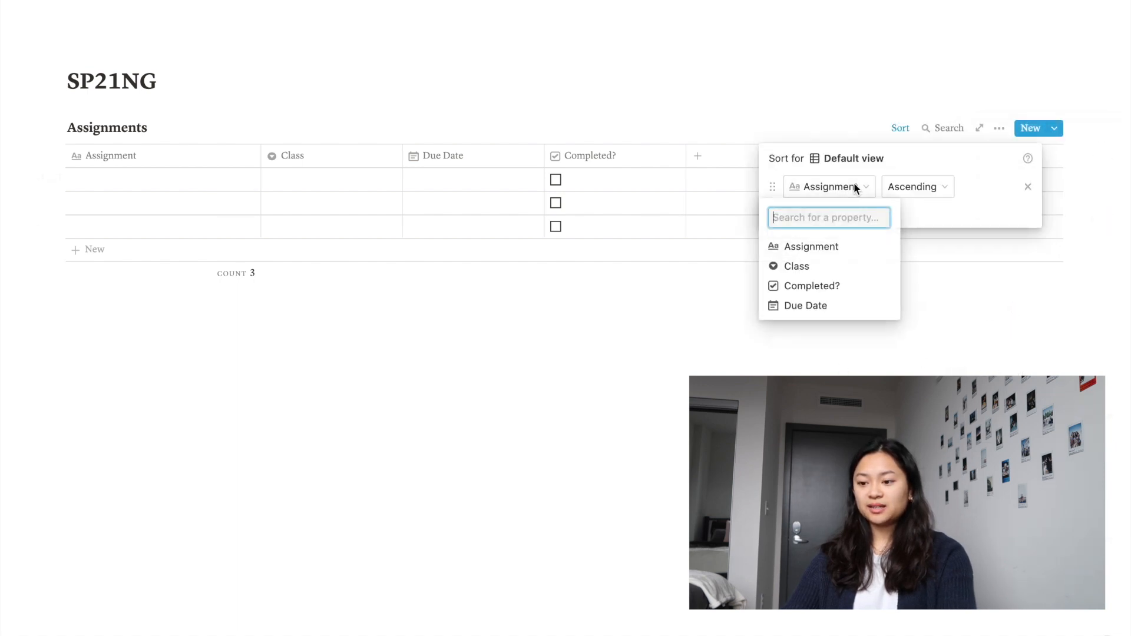
left_click(824, 285)
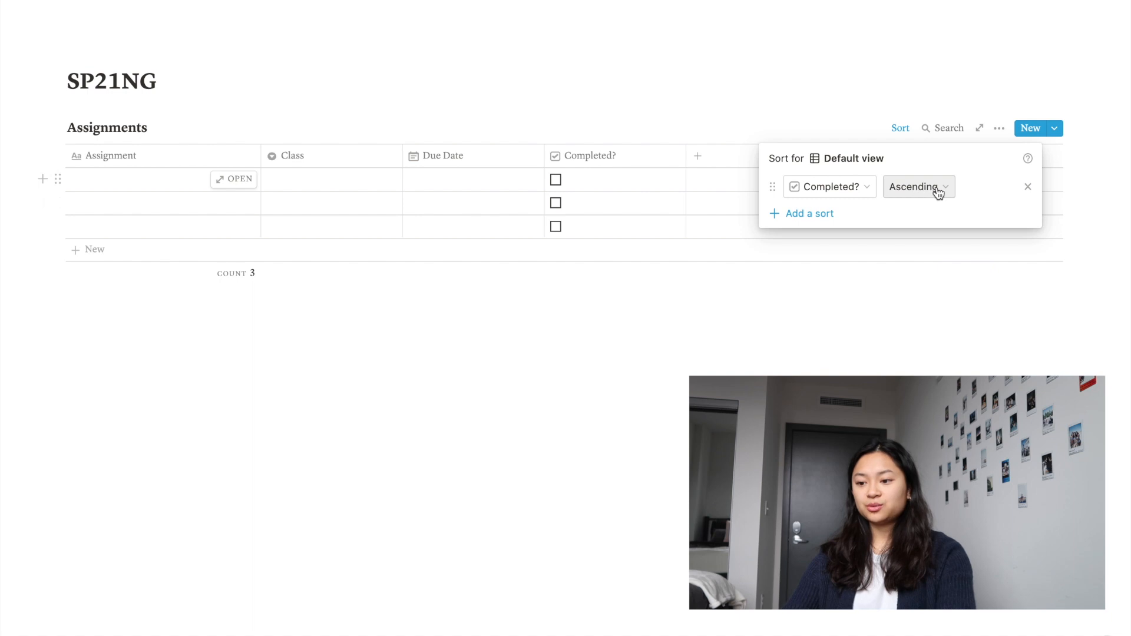
- Add Due Date ascending as the default view's second sort and Class ascending as its third
left_click(804, 218)
left_click(852, 217)
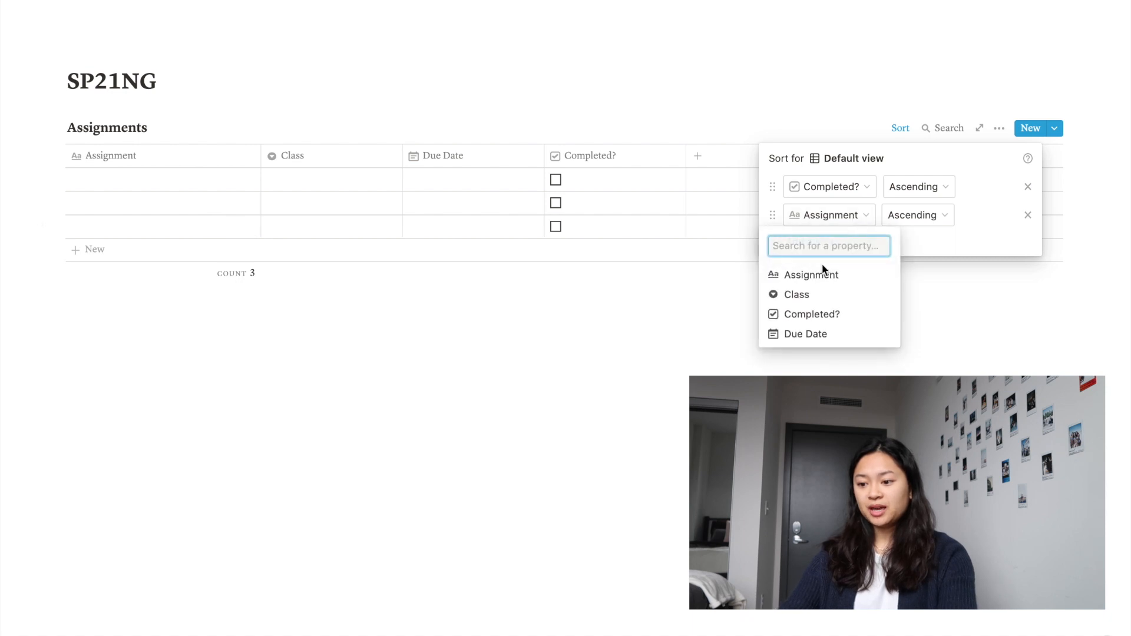
left_click(830, 333)
left_click(920, 221)
left_click(897, 247)
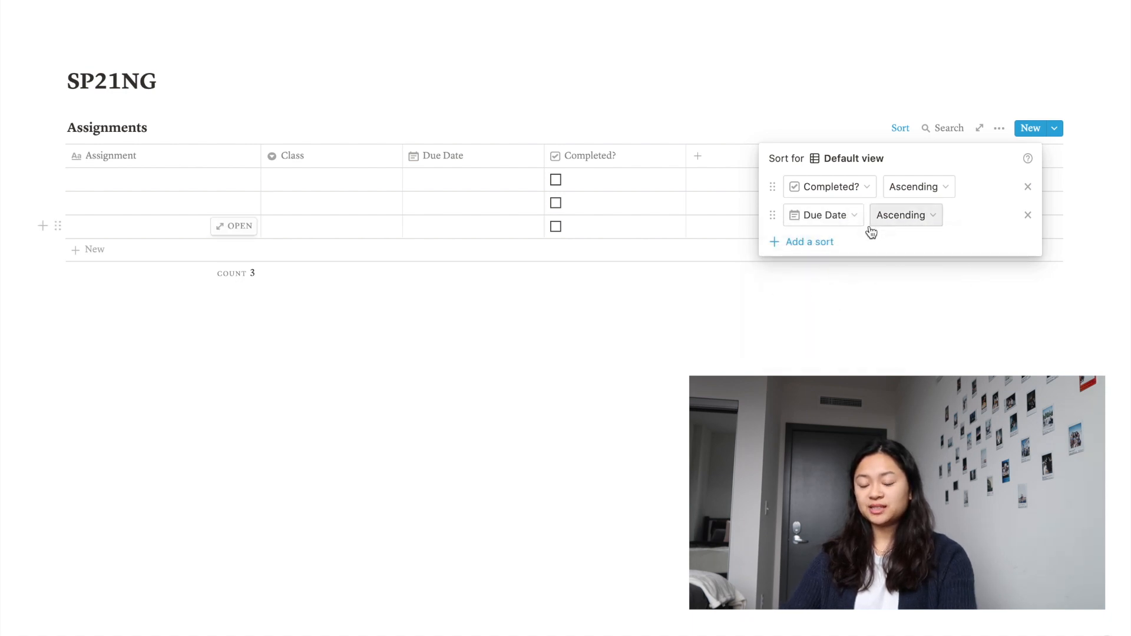
left_click(819, 242)
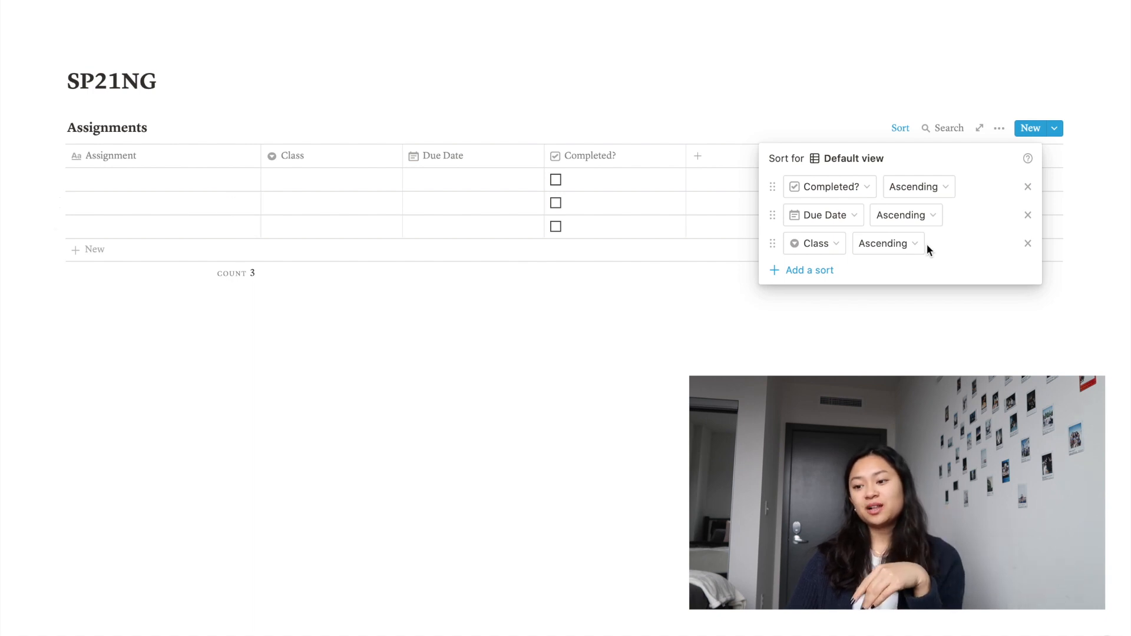
left_click(878, 358)
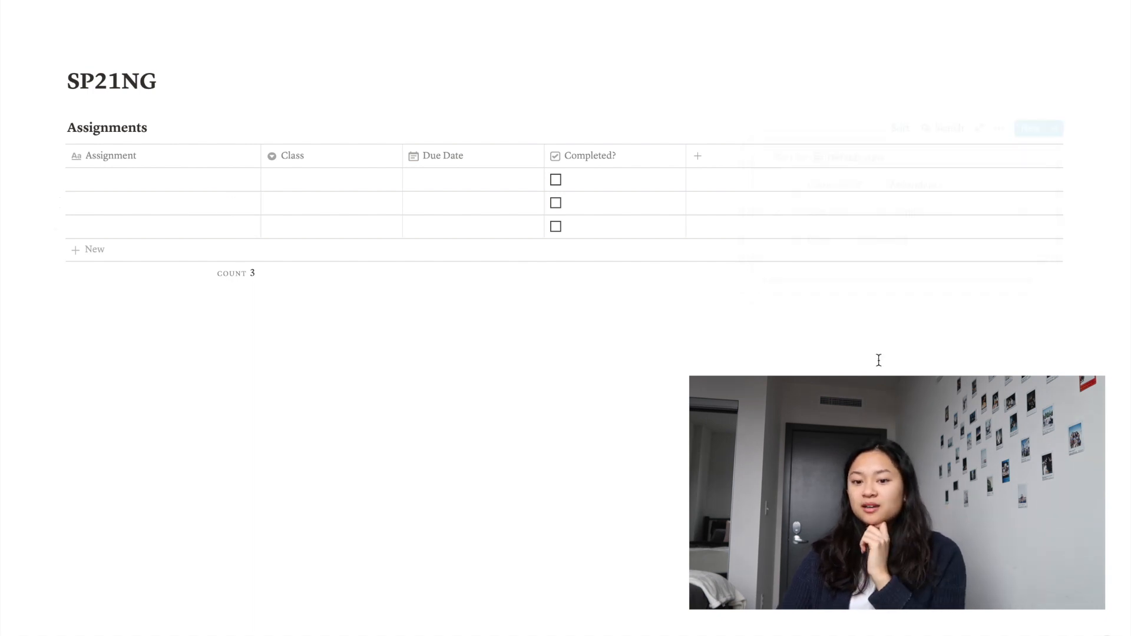
- Create an additional table view named By Class for the Assignments database
left_click(176, 132)
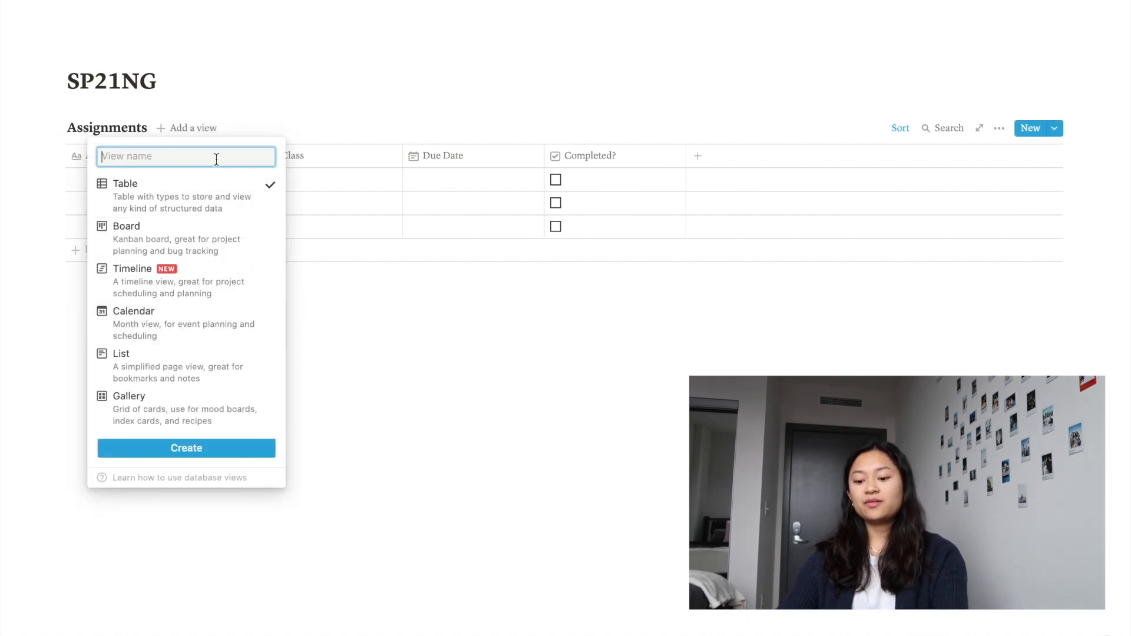
type("By Class")
left_click(223, 447)
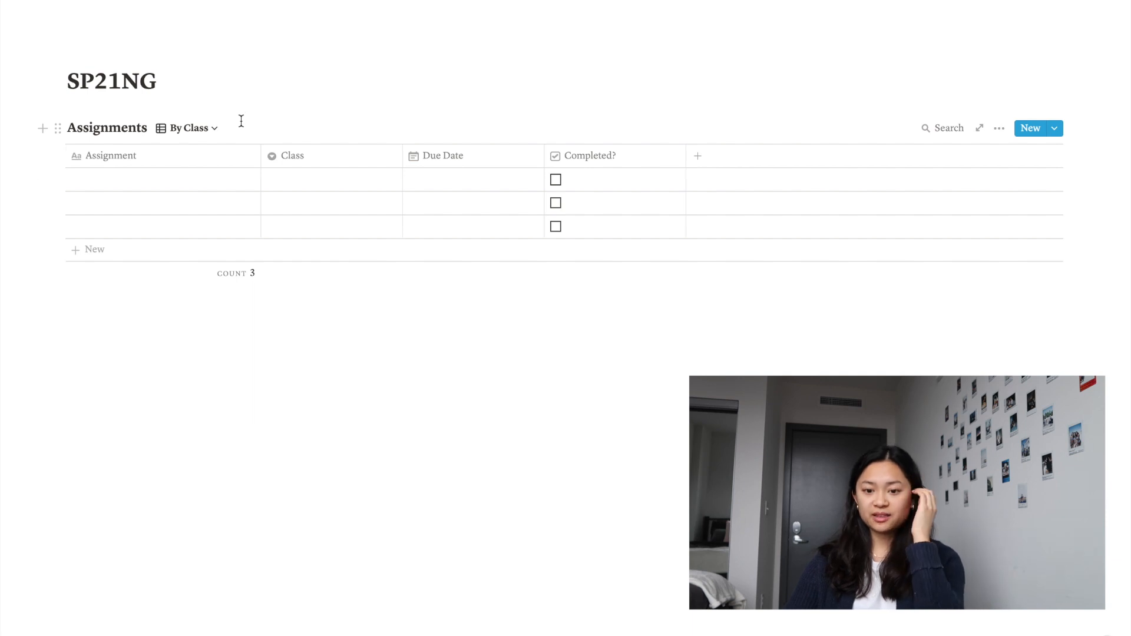
- Sort the By Class view by Completed?, then Class, then Due Date, all ascending
left_click(842, 193)
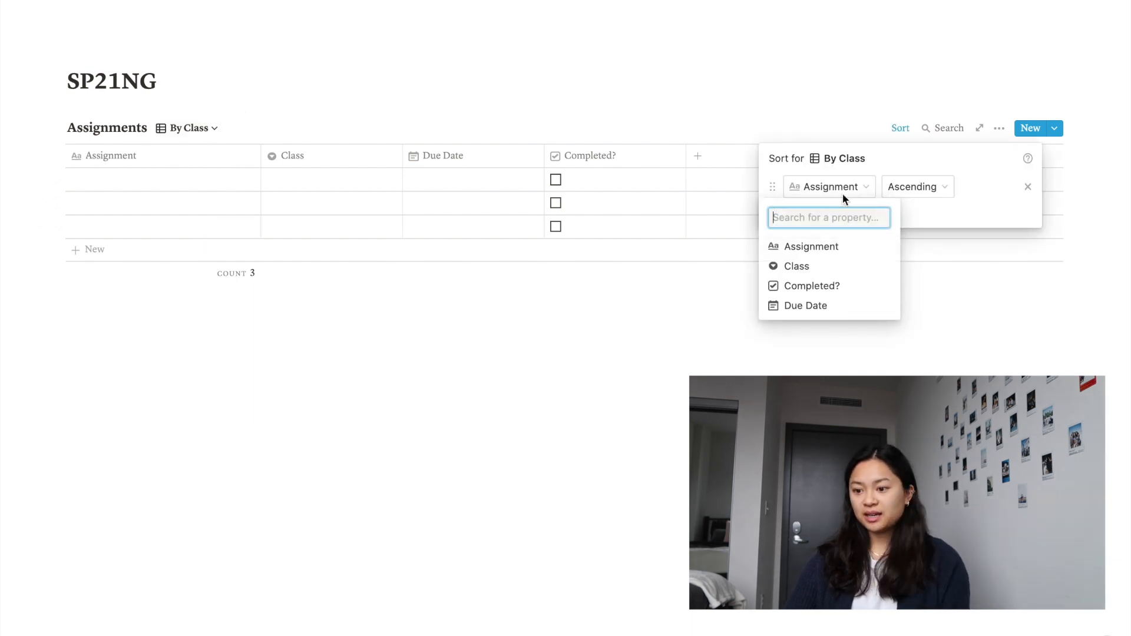
left_click(836, 287)
left_click(822, 215)
left_click(820, 218)
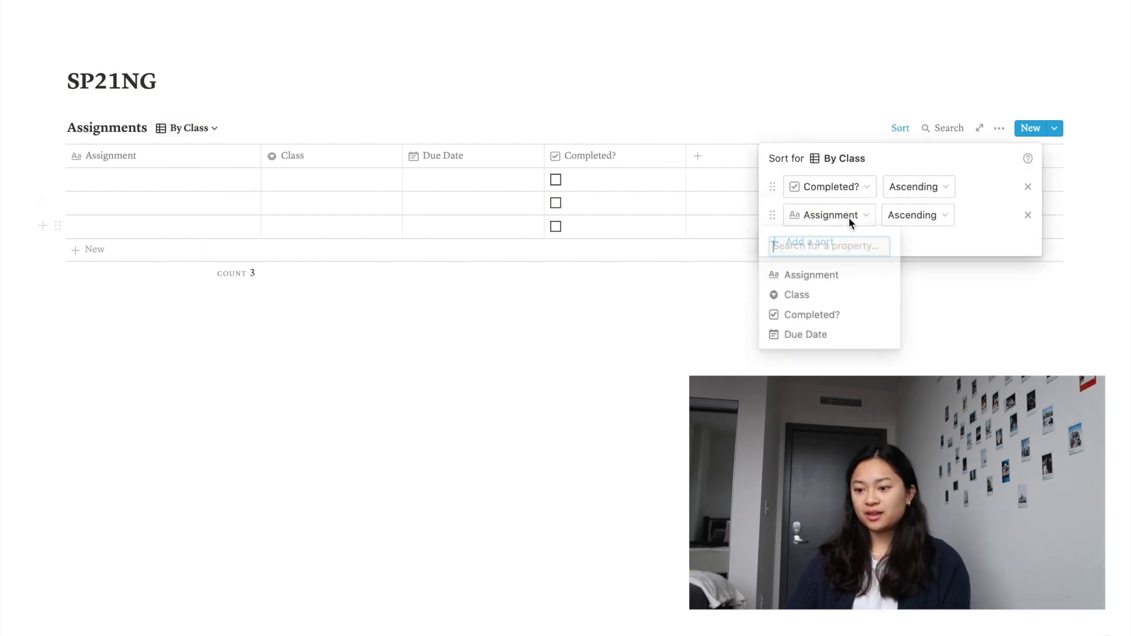
left_click(839, 293)
left_click(813, 241)
left_click(857, 250)
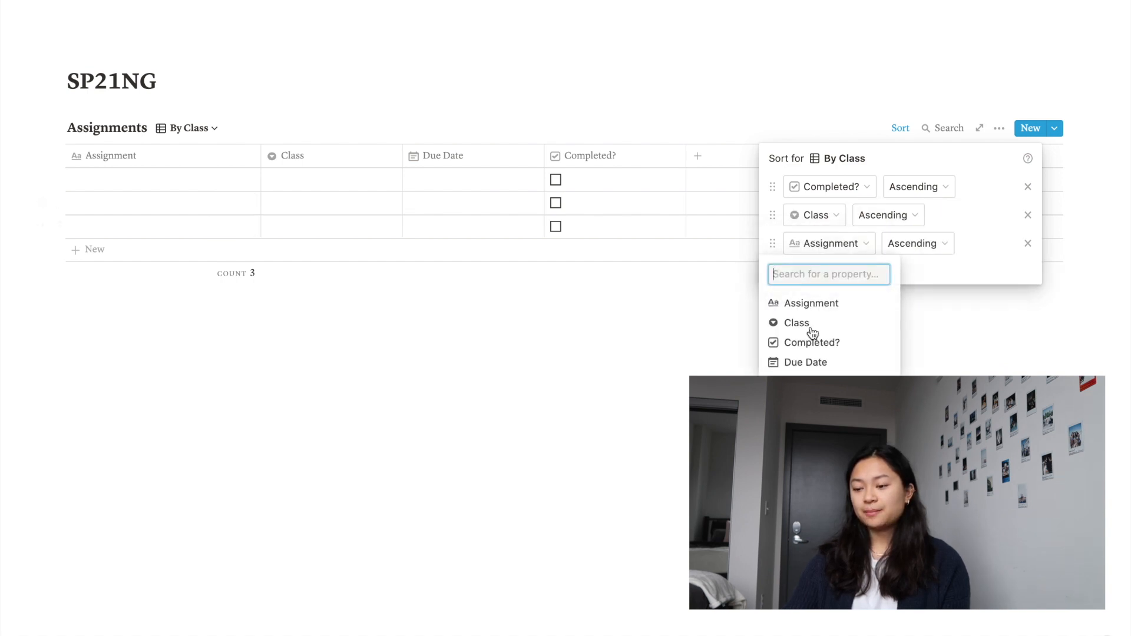
left_click(835, 361)
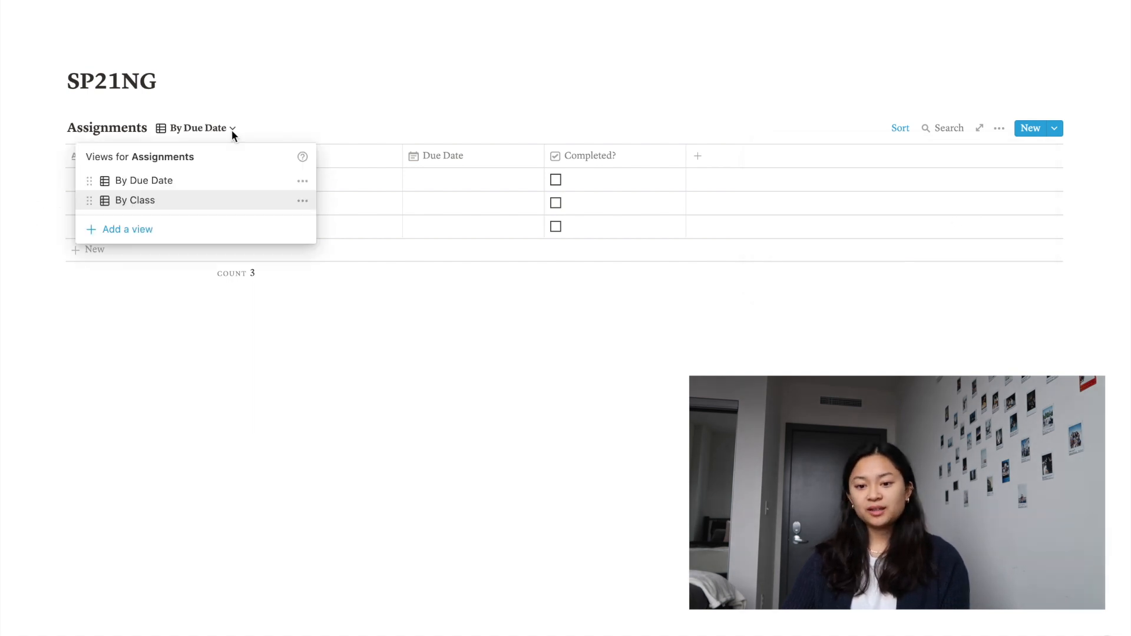
- Add a Calendar view to the Assignments database and check that it is laid out by Due Date
left_click(139, 232)
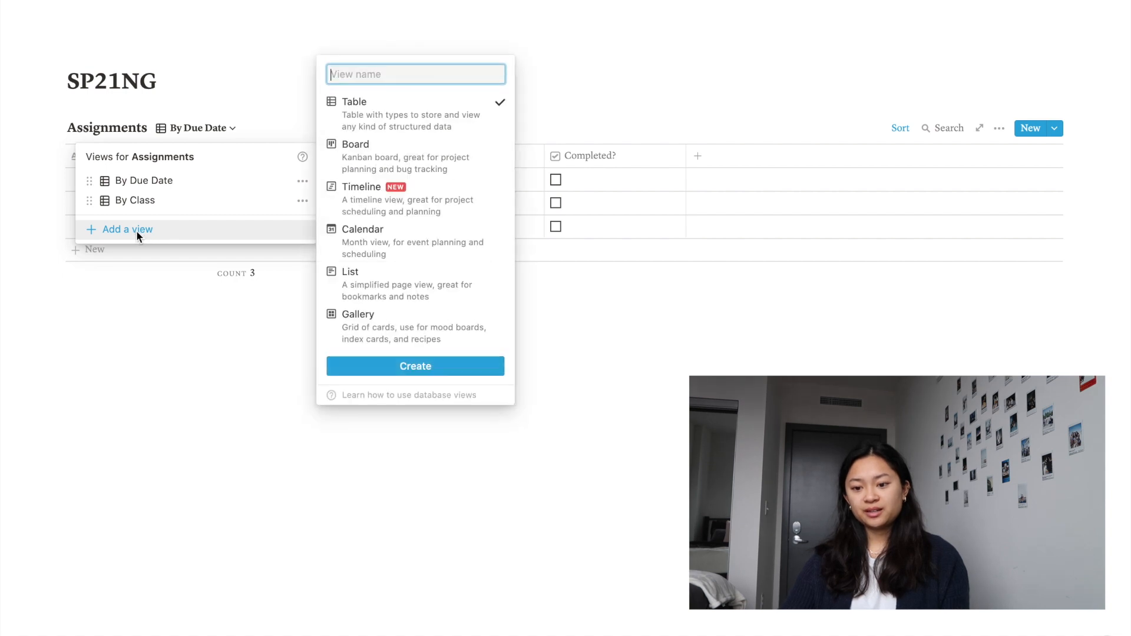
left_click(426, 250)
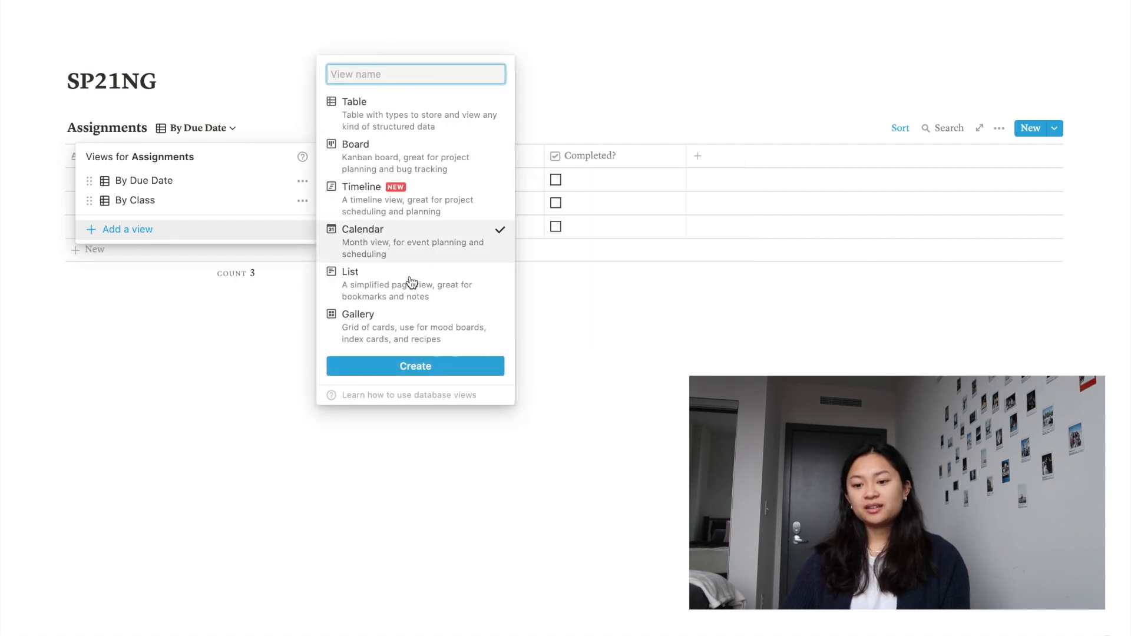
left_click(454, 366)
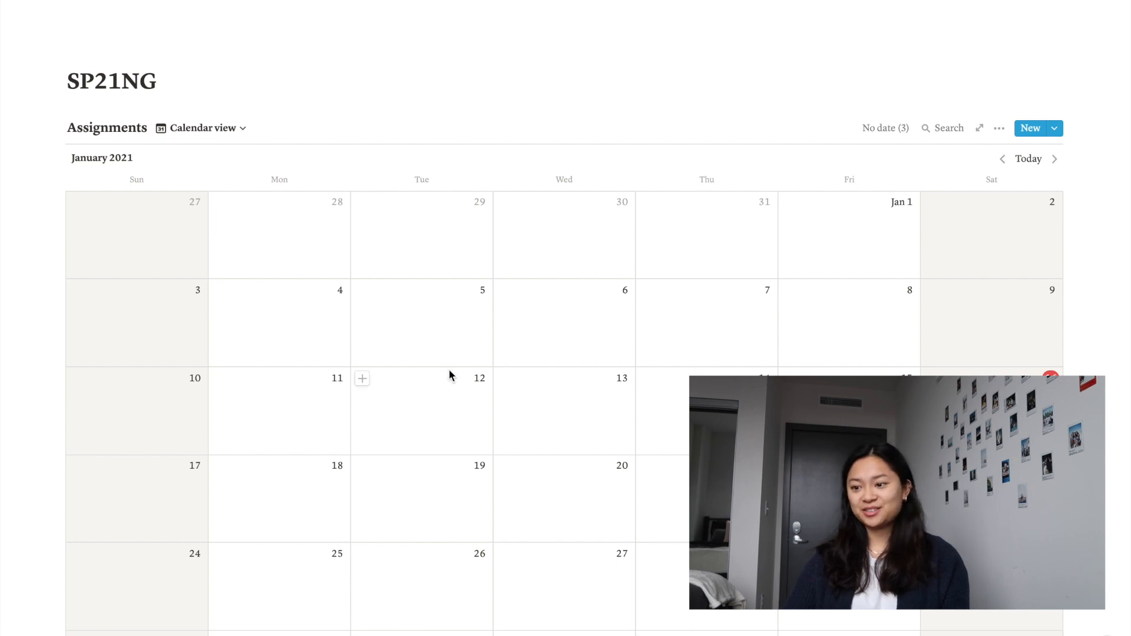
left_click(1000, 128)
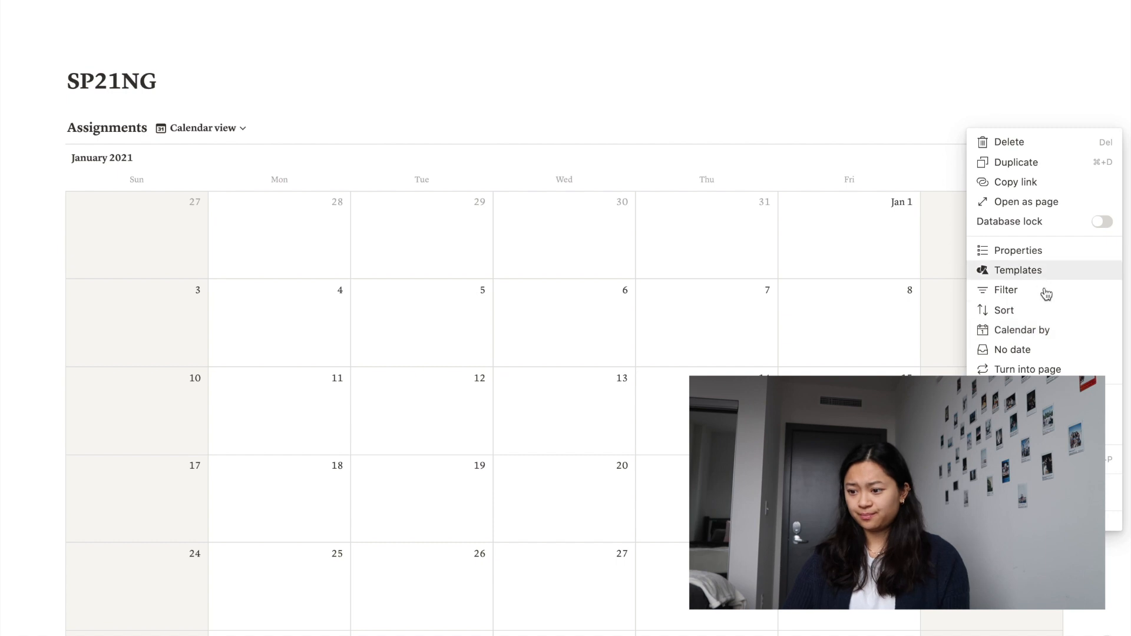
left_click(1047, 330)
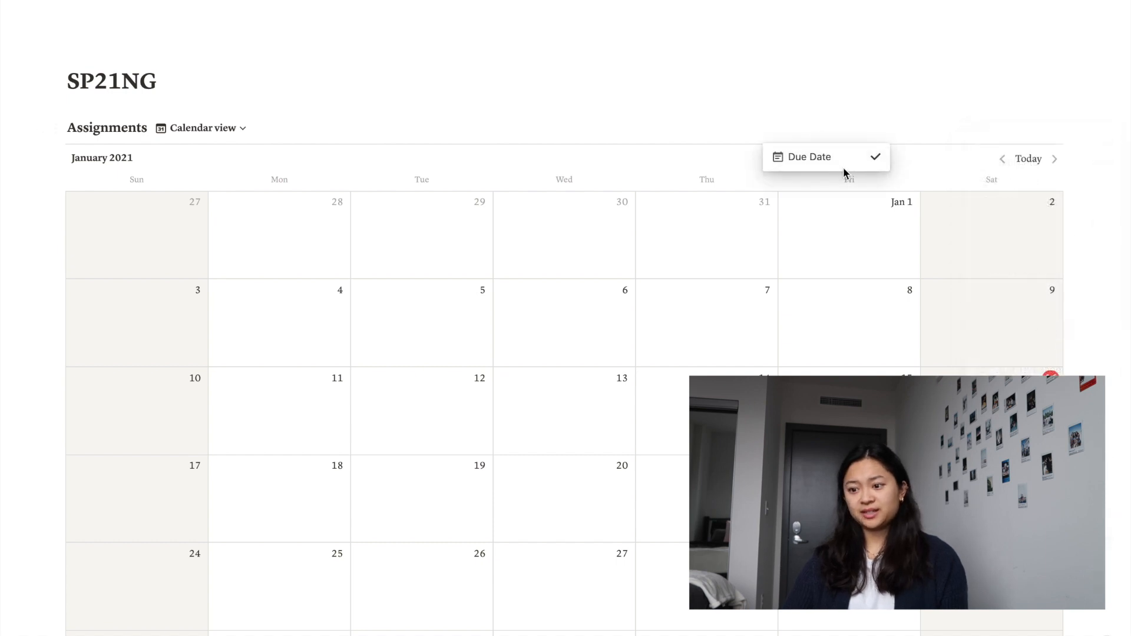
- Switch Assignments to the By Class view and examine the Type options and the assignments listed for each class
left_click(202, 128)
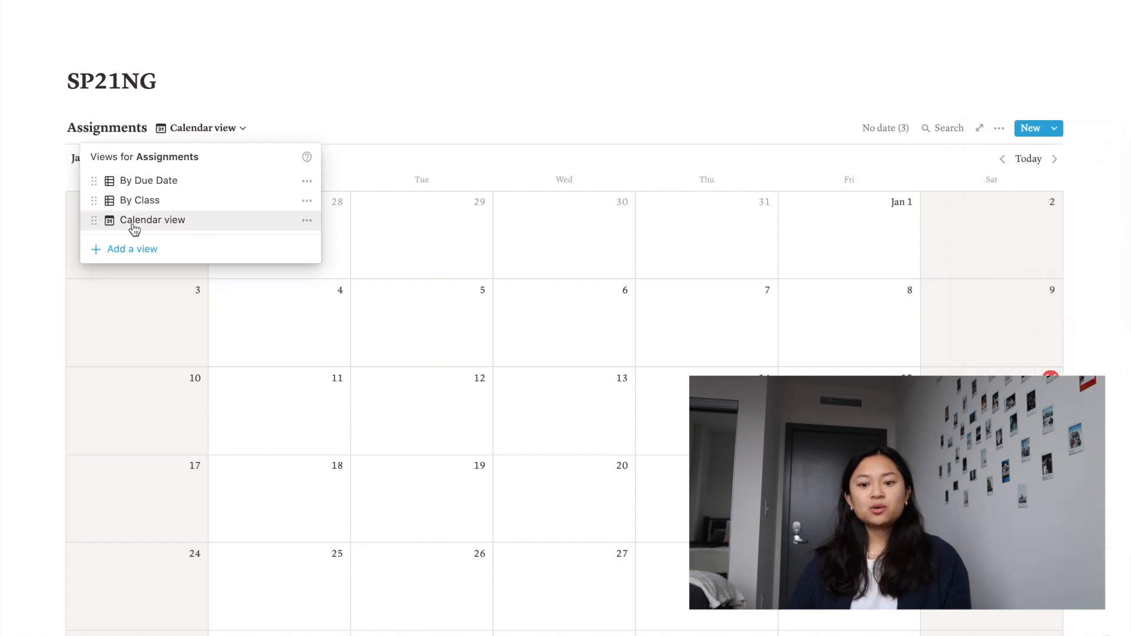
left_click(170, 203)
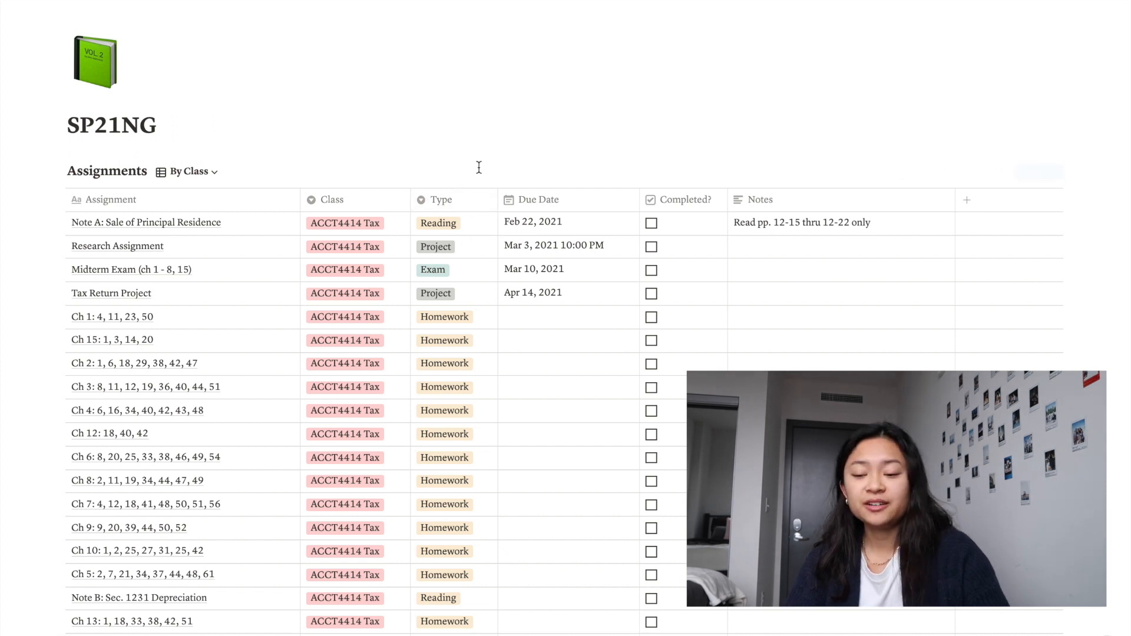
left_click(462, 222)
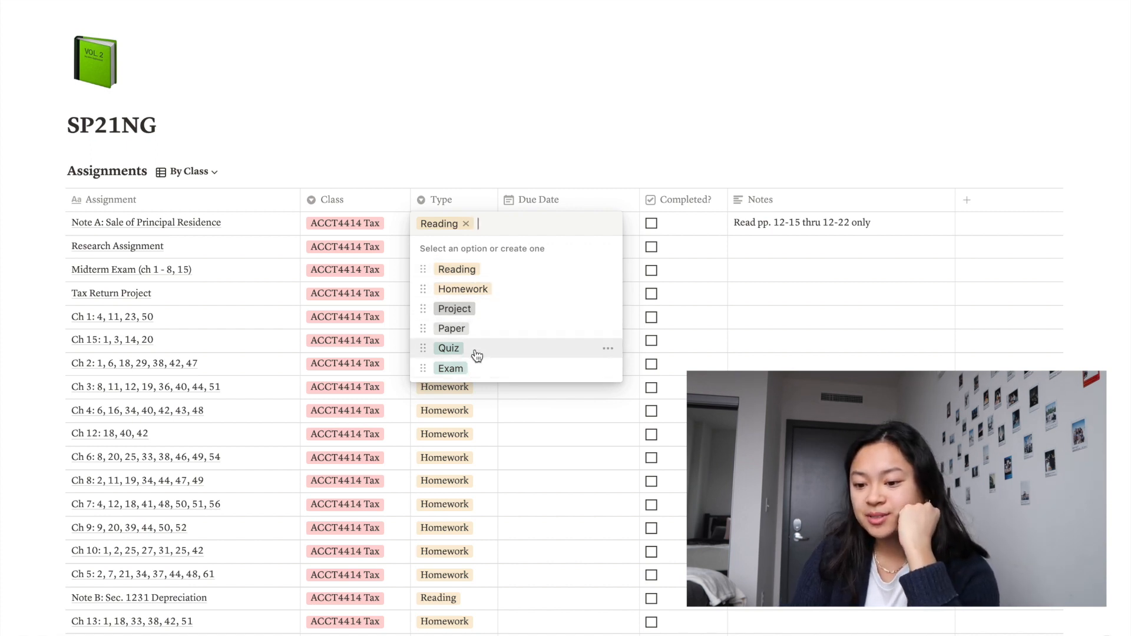
left_click(518, 271)
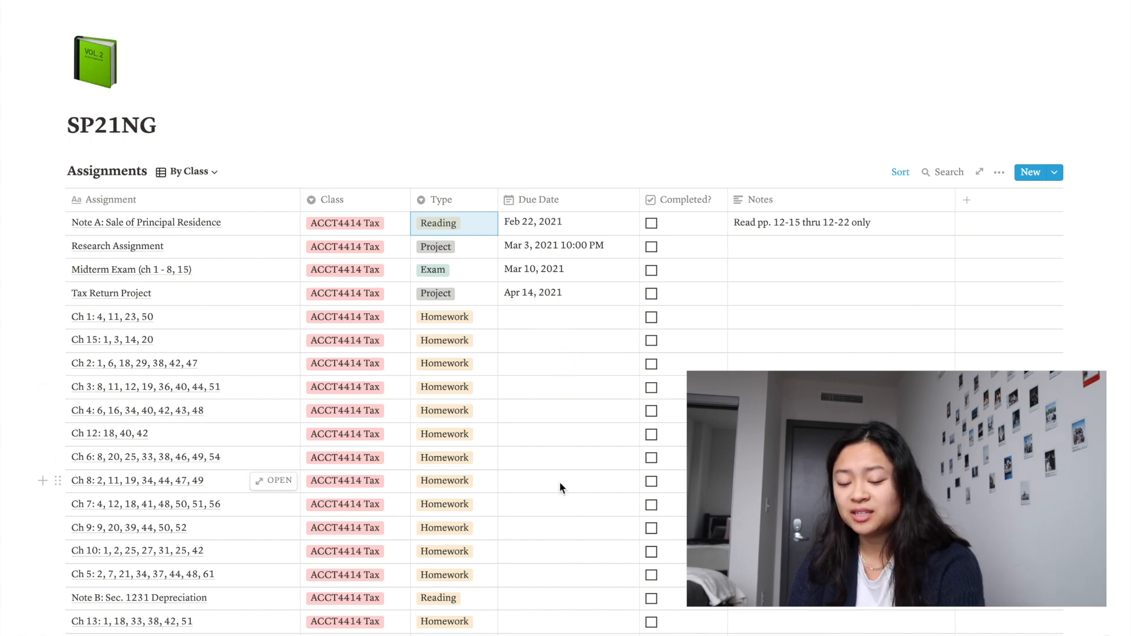
scroll(559, 481, "down", 15)
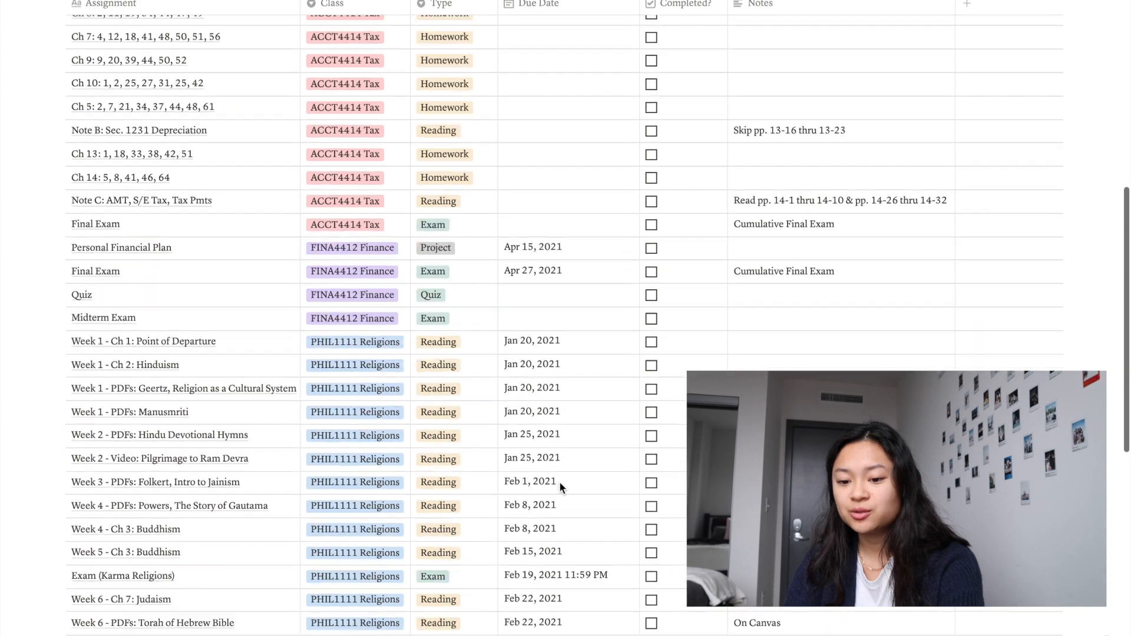
scroll(559, 484, "down", 3)
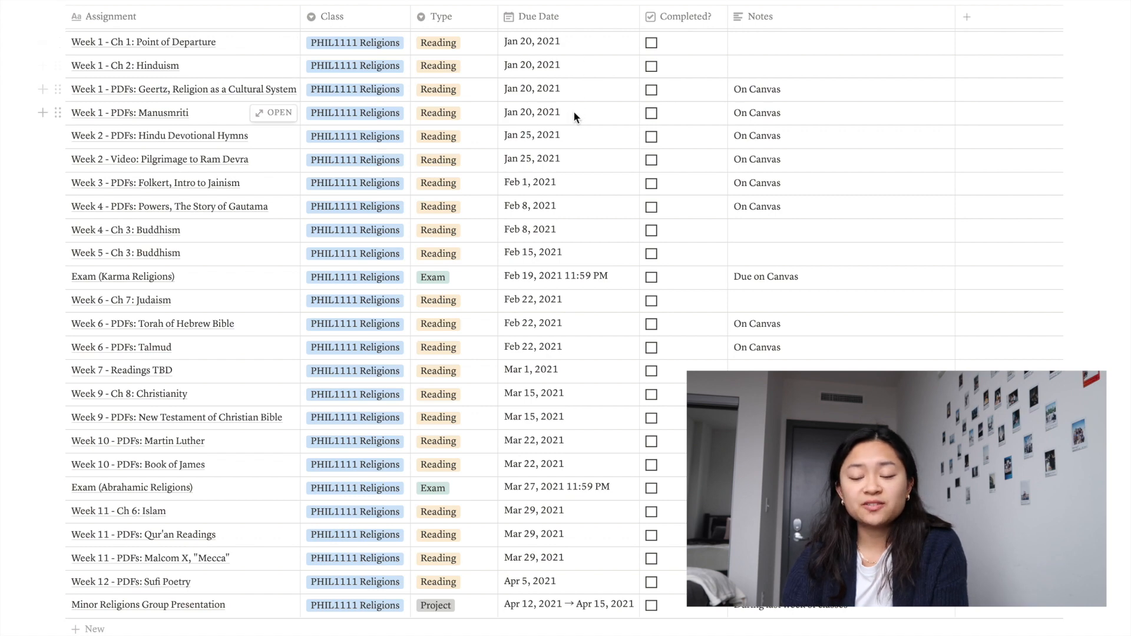
scroll(560, 147, "up", 3)
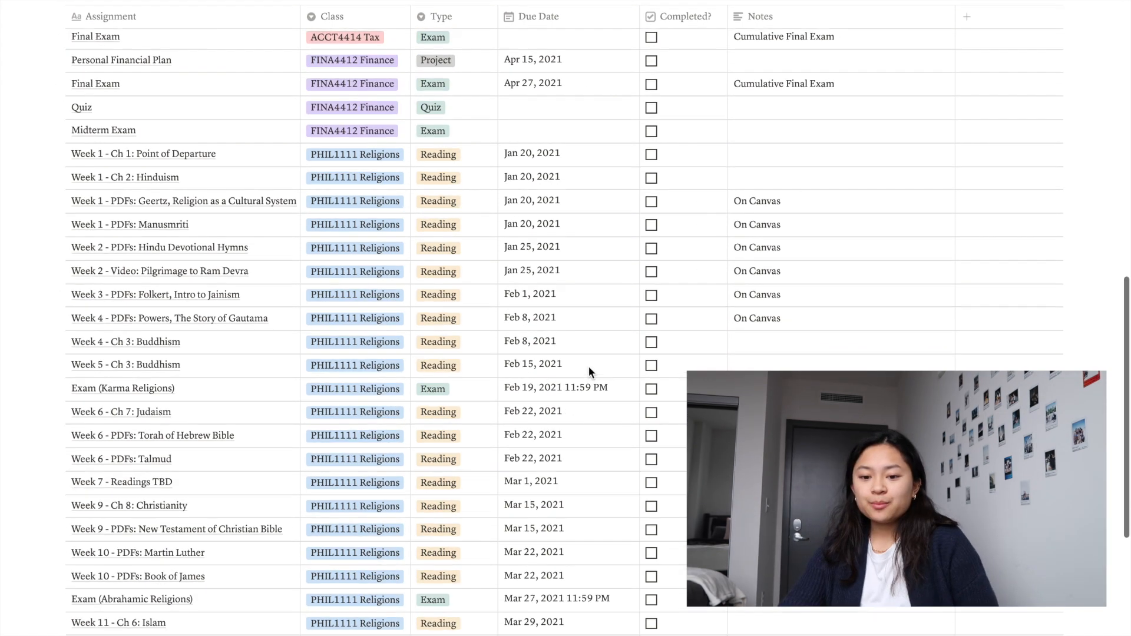
scroll(588, 369, "down", 2)
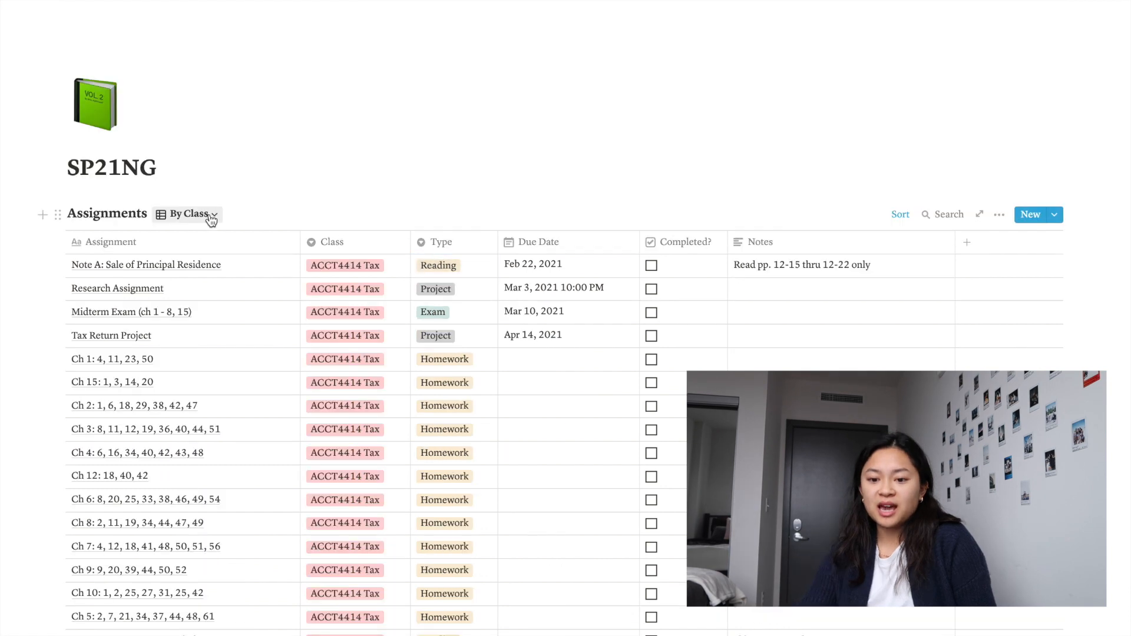
- Switch Assignments to the Calendar view and show the Class property on its entries
left_click(209, 215)
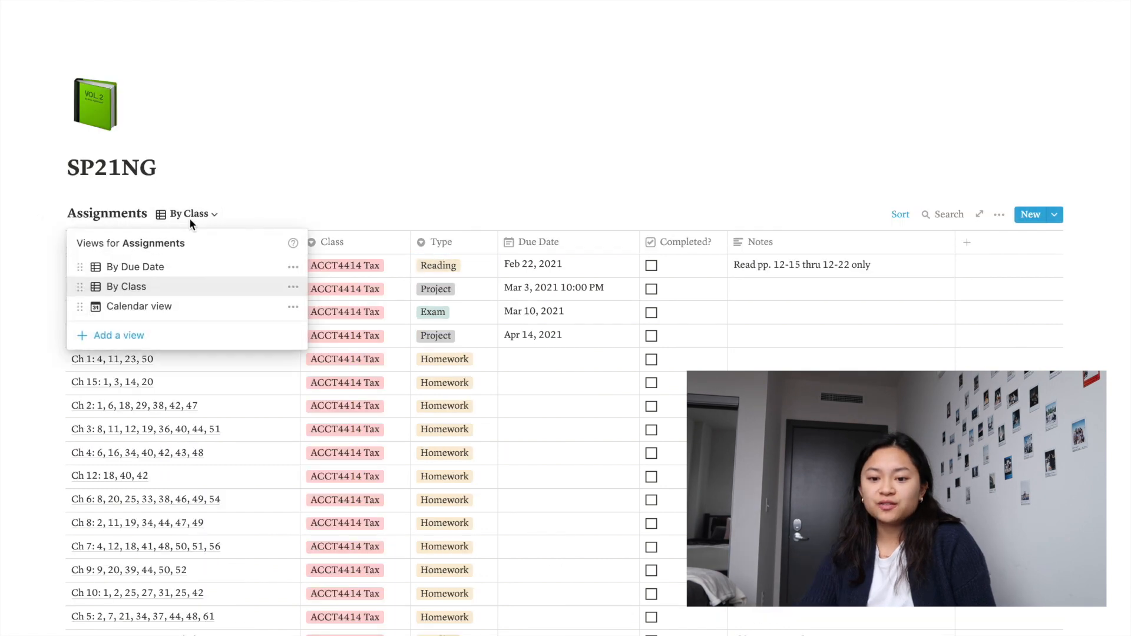
left_click(172, 306)
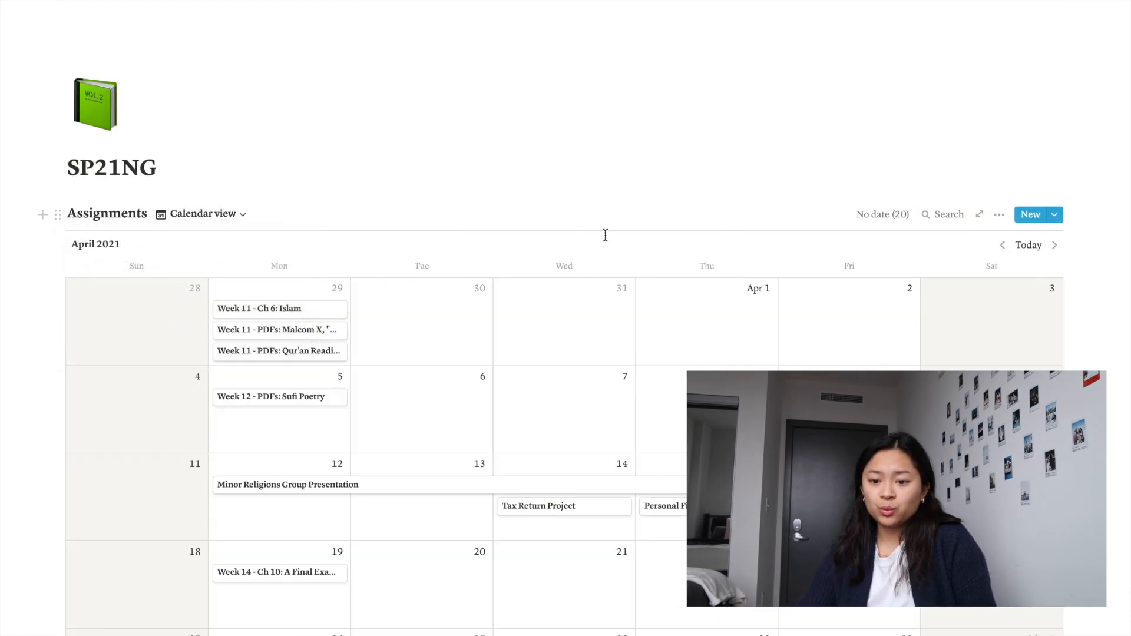
scroll(603, 236, "down", 2)
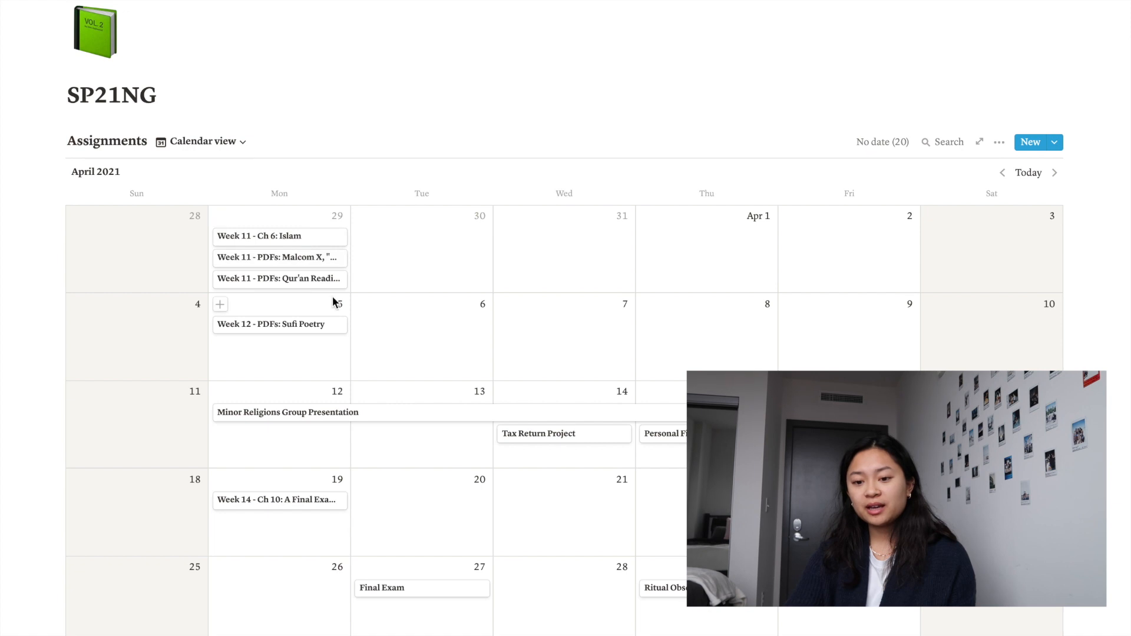
left_click(998, 143)
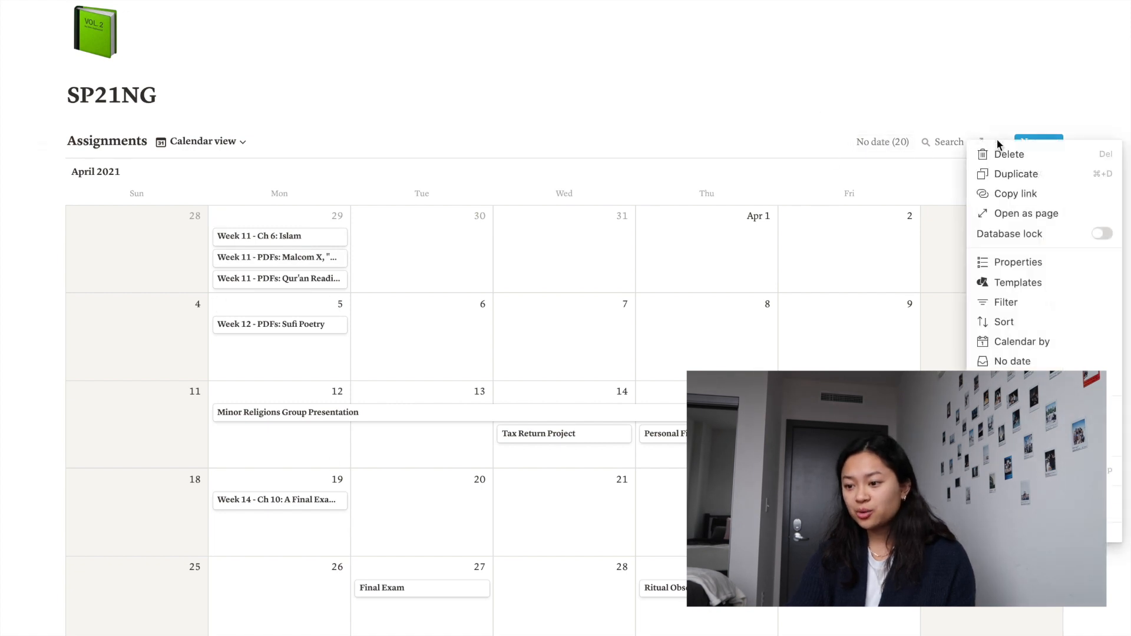
left_click(1018, 266)
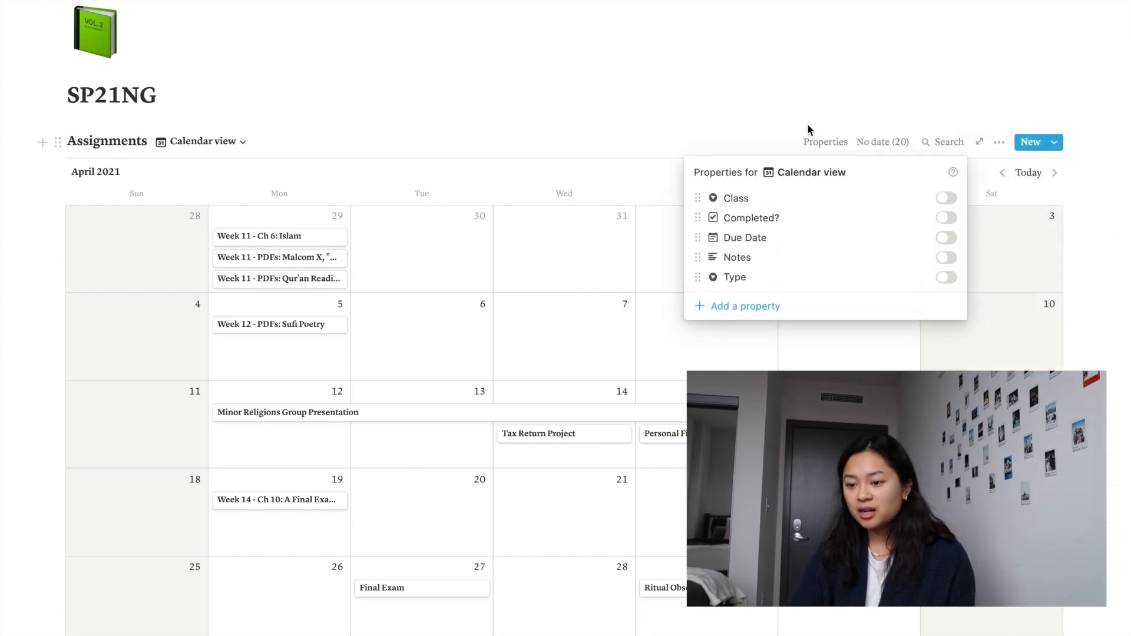
left_click(946, 199)
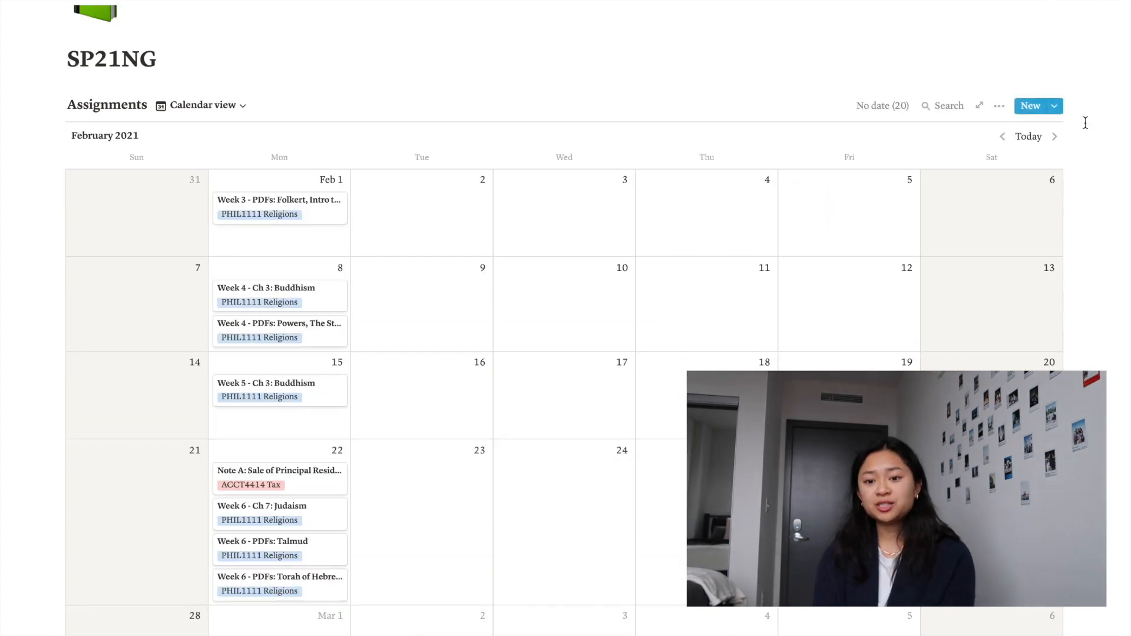
- Switch to the By Due Date view and add lines below the table reading Syllabus - PHIL1111, ACCT4414, FINA4412 and STRT4501, each with the Syllabus prefix
left_click(202, 111)
left_click(206, 154)
scroll(243, 360, "down", 16)
left_click(202, 494)
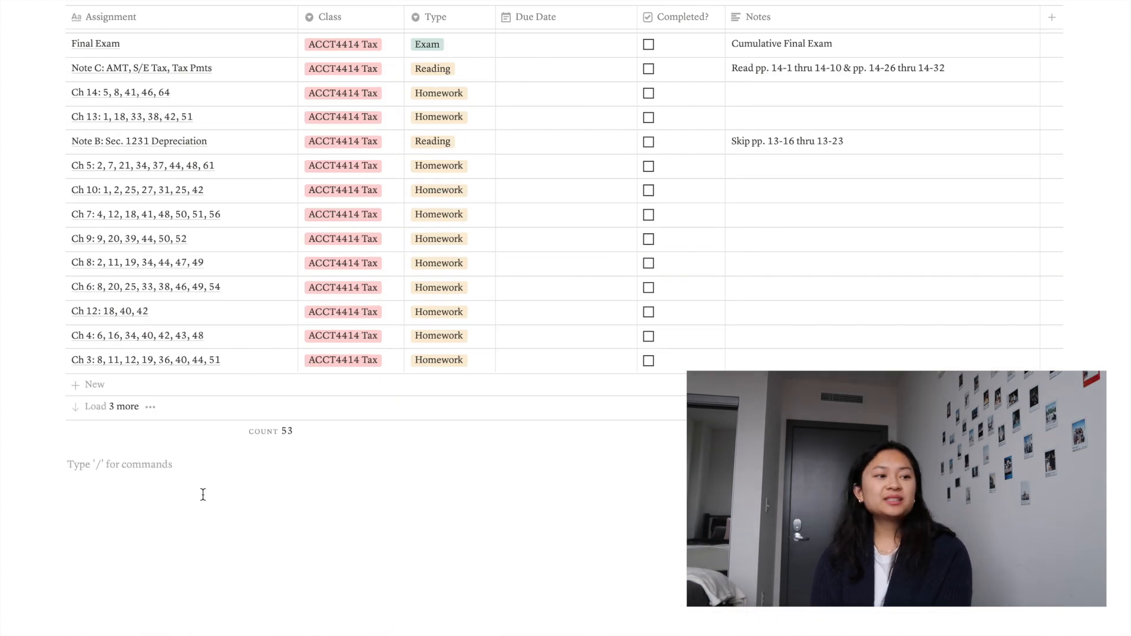
type("/")
key("BackSpace")
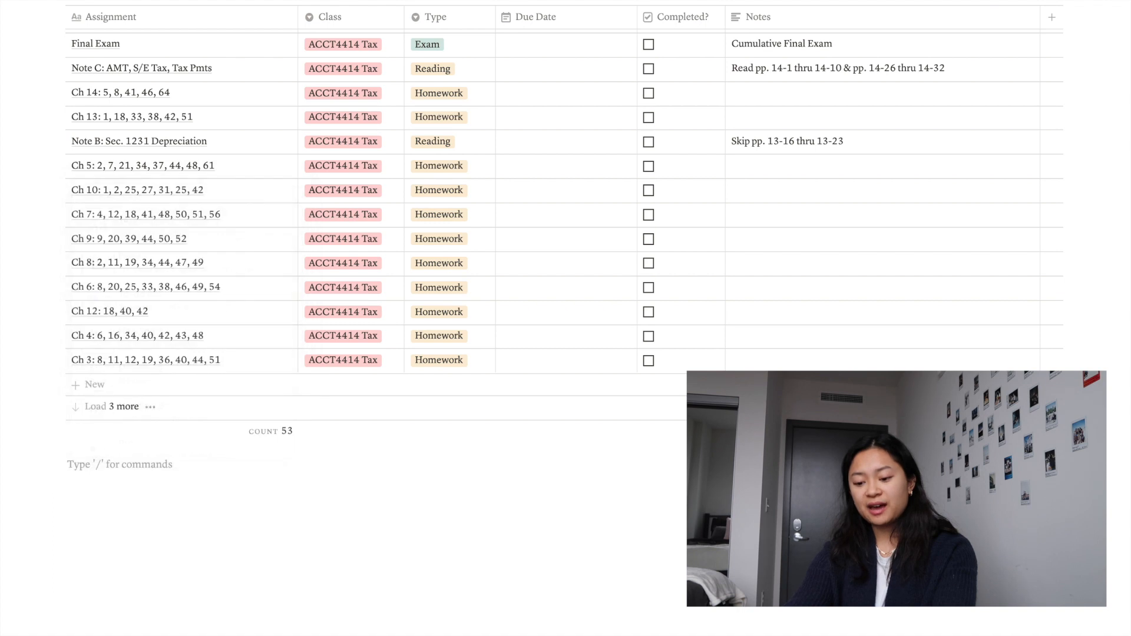
type("PHIL1111")
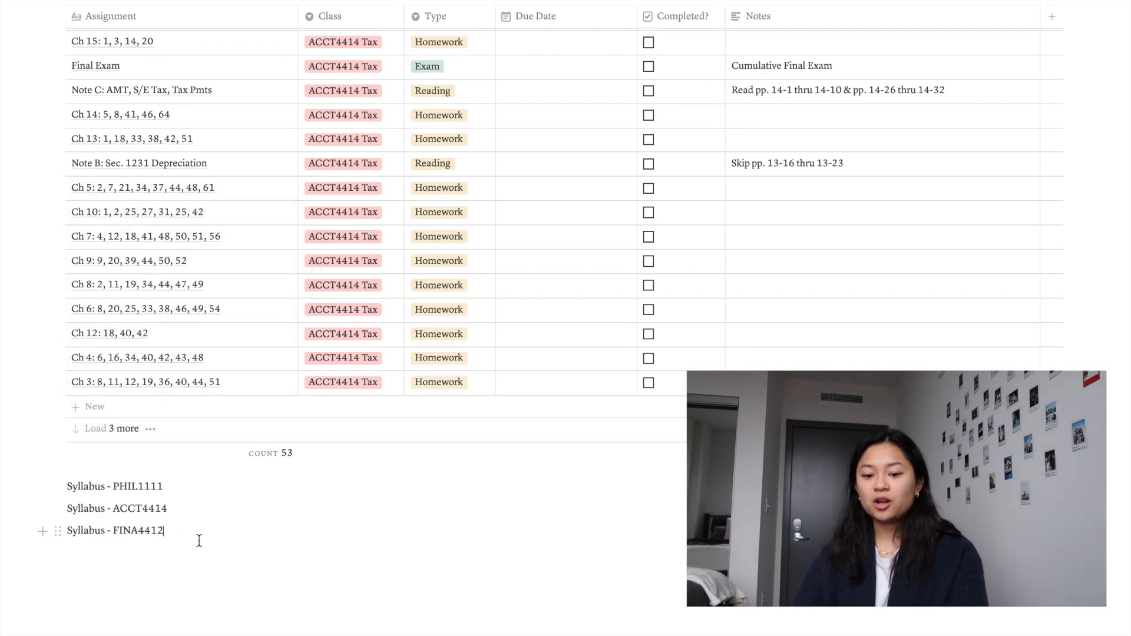
key("Return")
type("Syllabus - ST")
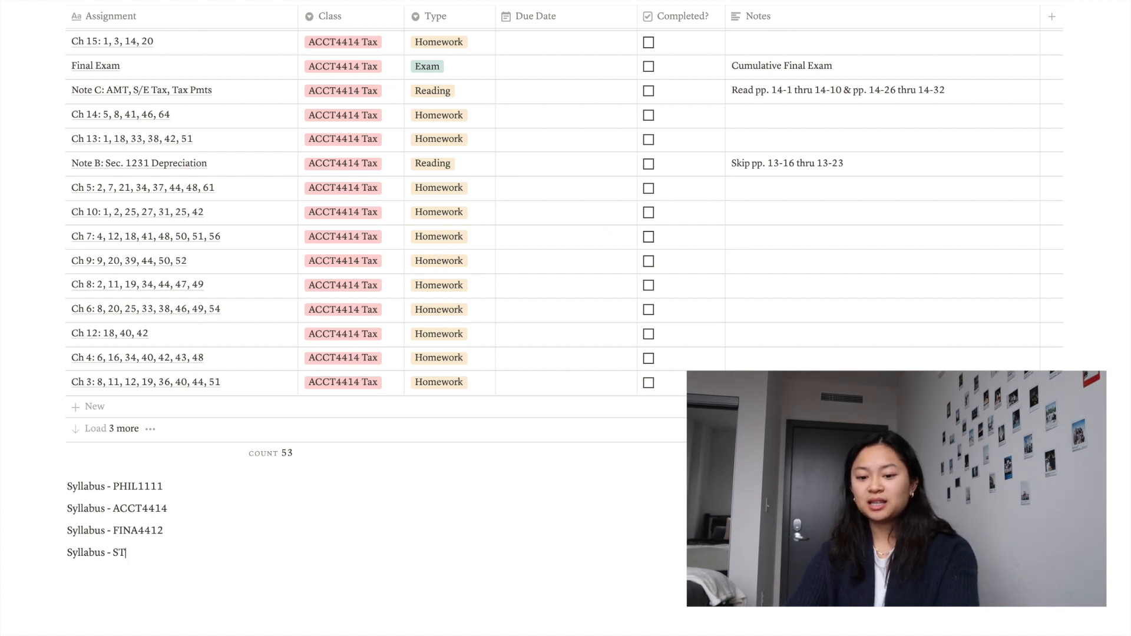
type("RT4501")
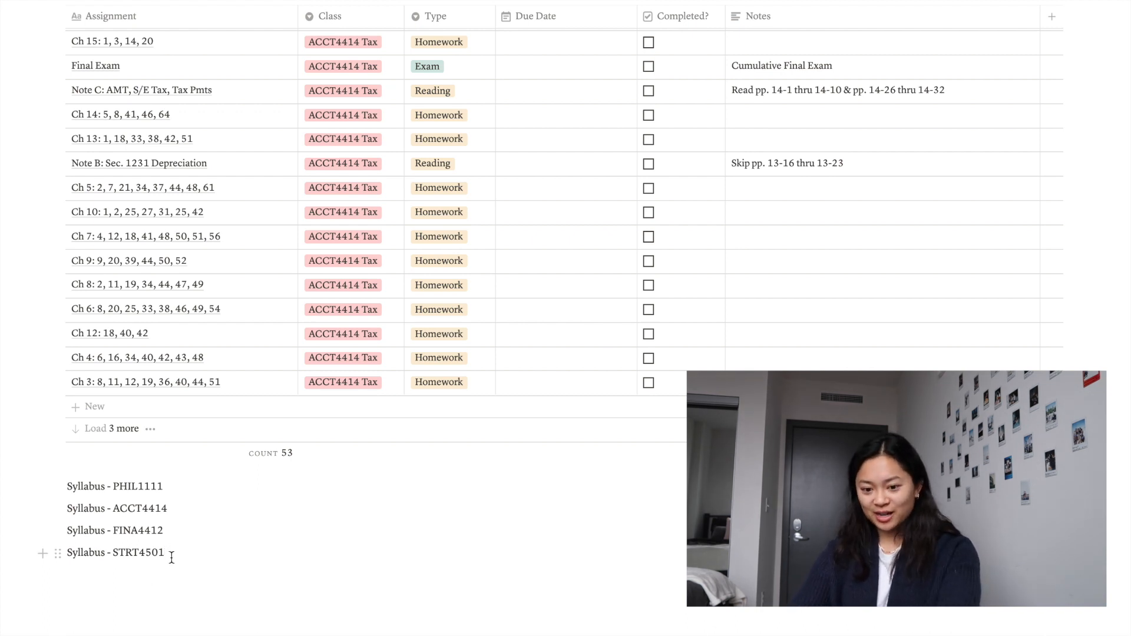
- Move the four syllabus lines above the Assignments table and add an empty line below them
left_click(81, 496, "shift")
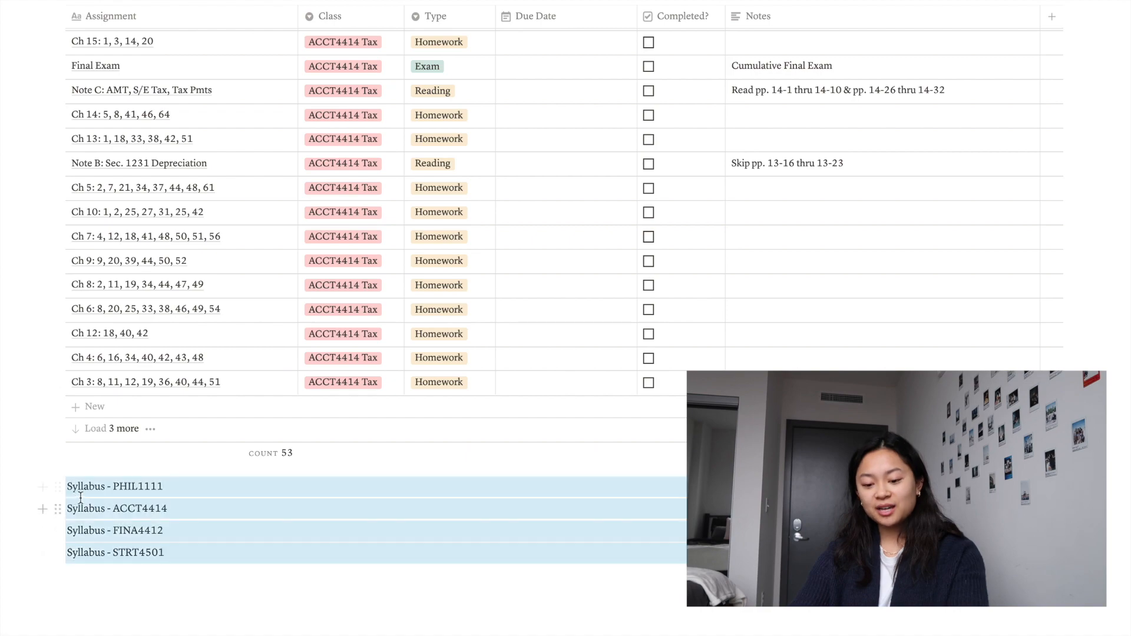
scroll(82, 486, "up", 2)
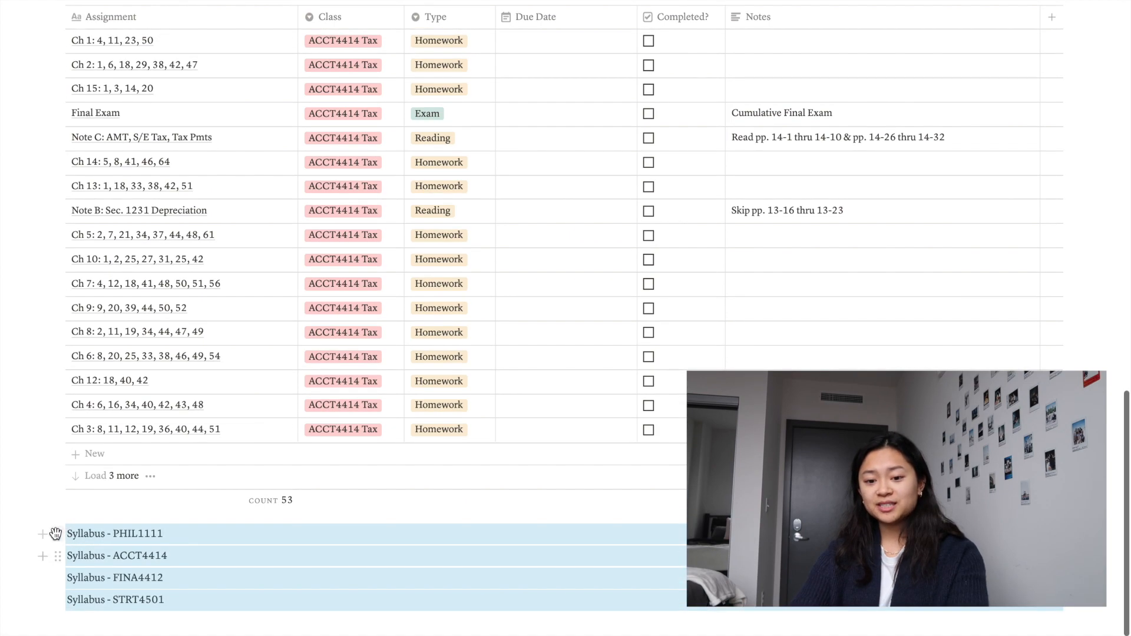
left_click_drag(58, 534, 71, 209)
left_click(198, 279)
key("Return")
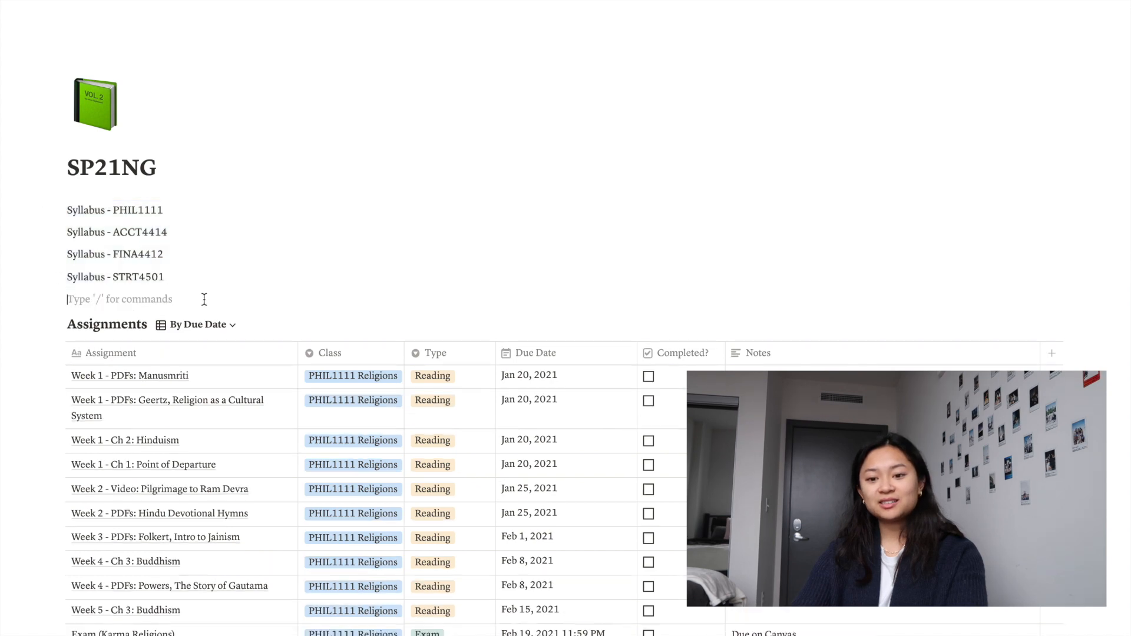
- Arrange the four syllabus lines in side-by-side columns and attach the file Syllabus - FINA4412.docx in the FINA4412 column
left_click_drag(59, 252, 1071, 220)
left_click_drag(58, 251, 1073, 219)
left_click(180, 249)
key("BackSpace")
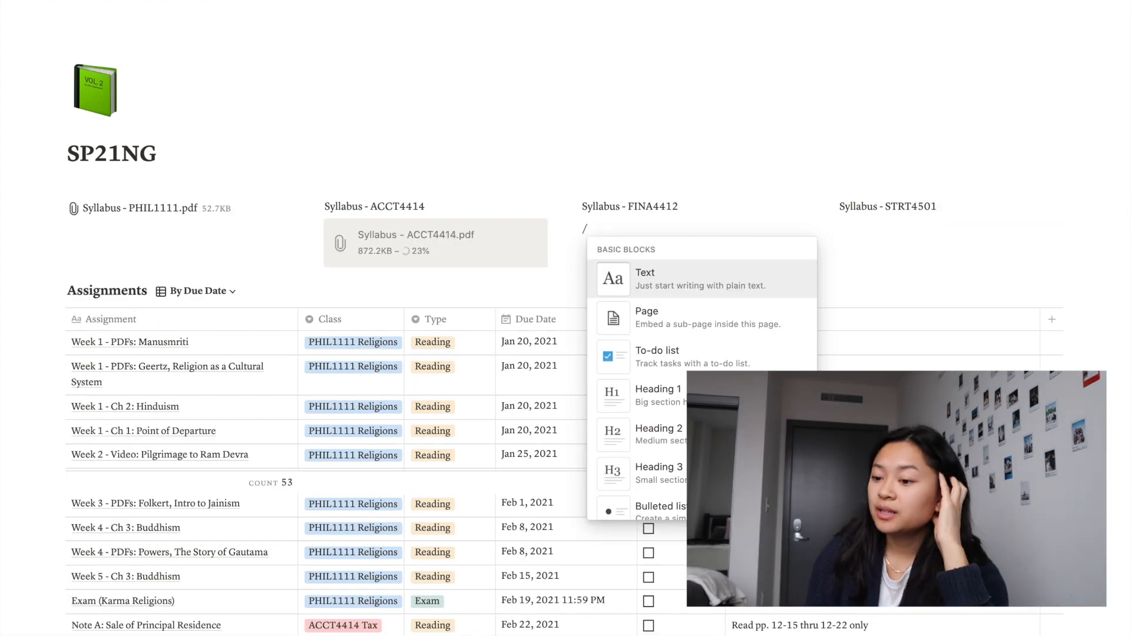
type("file")
left_click(670, 284)
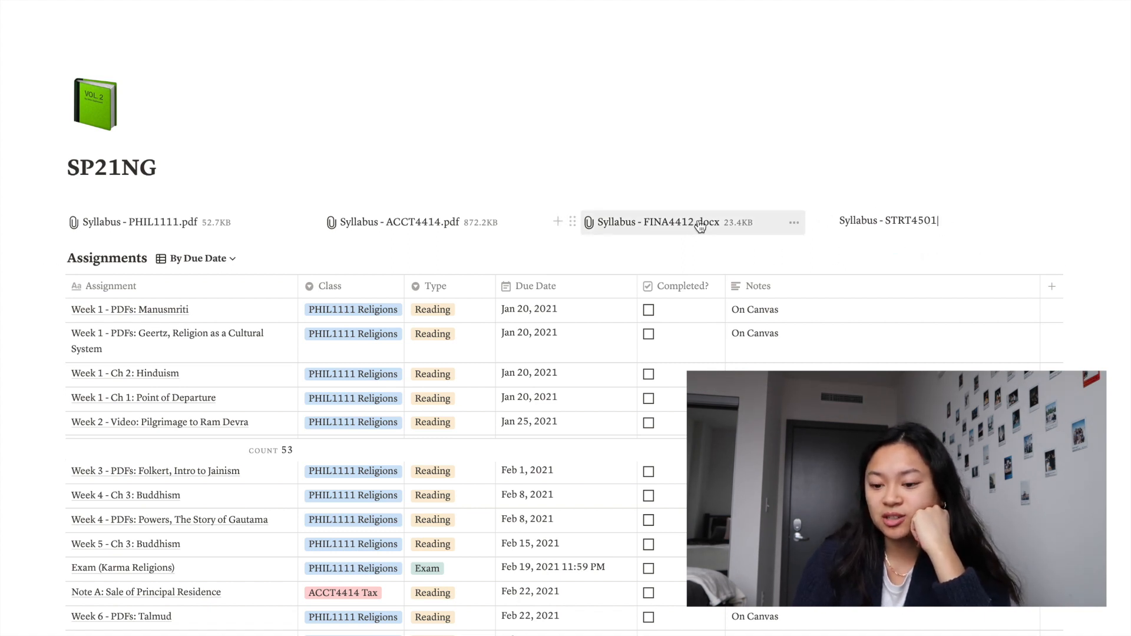
- Insert an inline table titled To Do between the syllabus row and the Assignments table, and open its Name column for editing
key("Return")
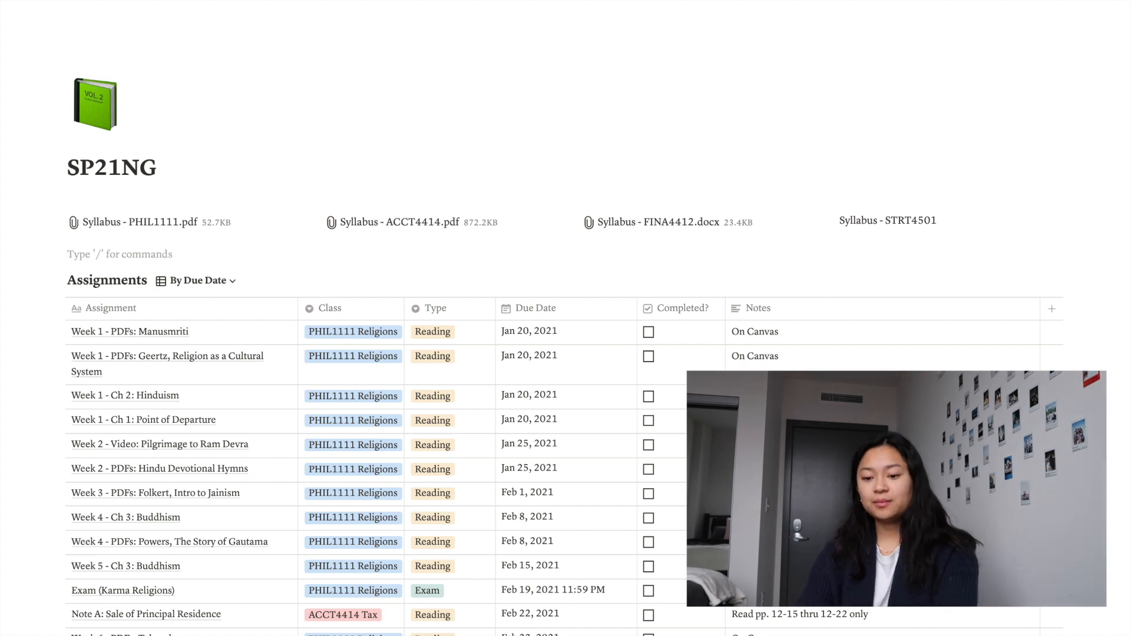
type("/")
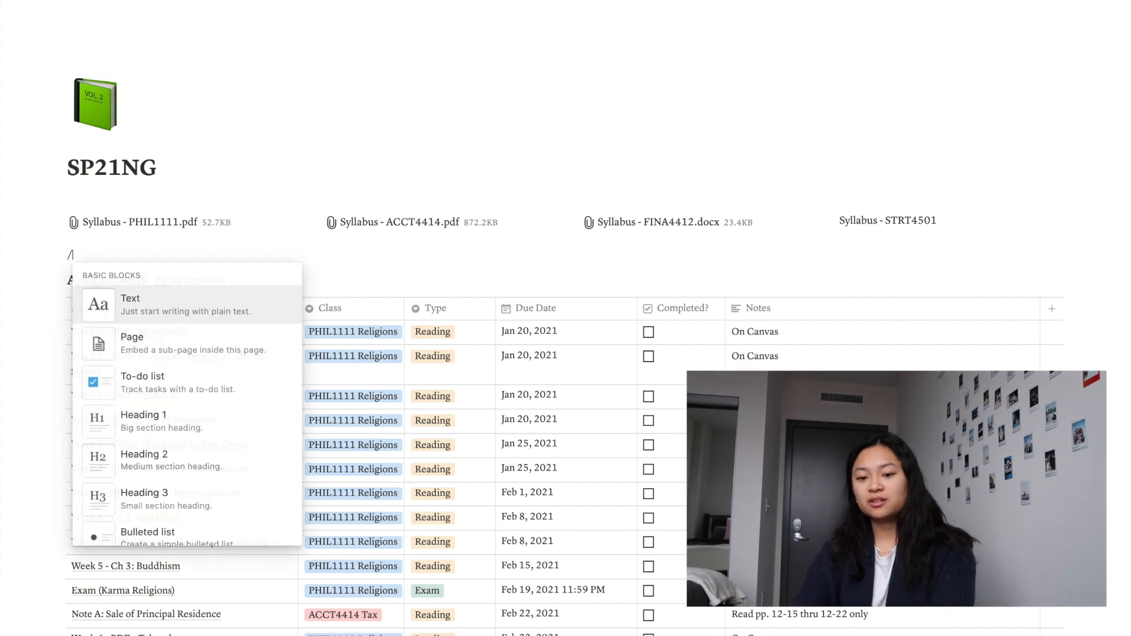
type("table")
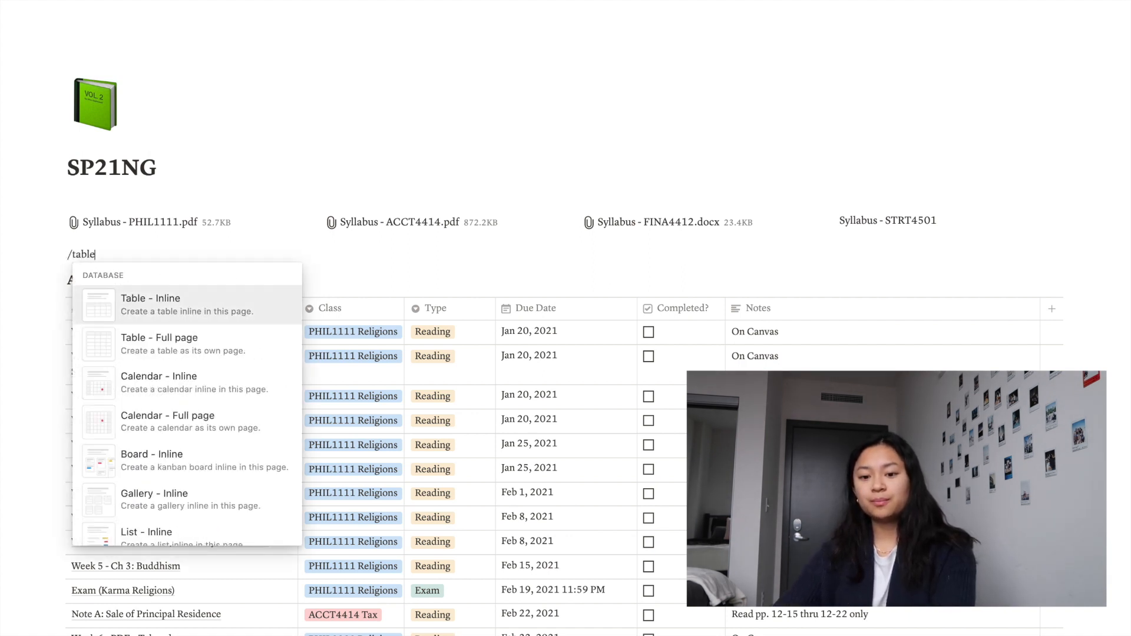
left_click(203, 294)
type("To Do")
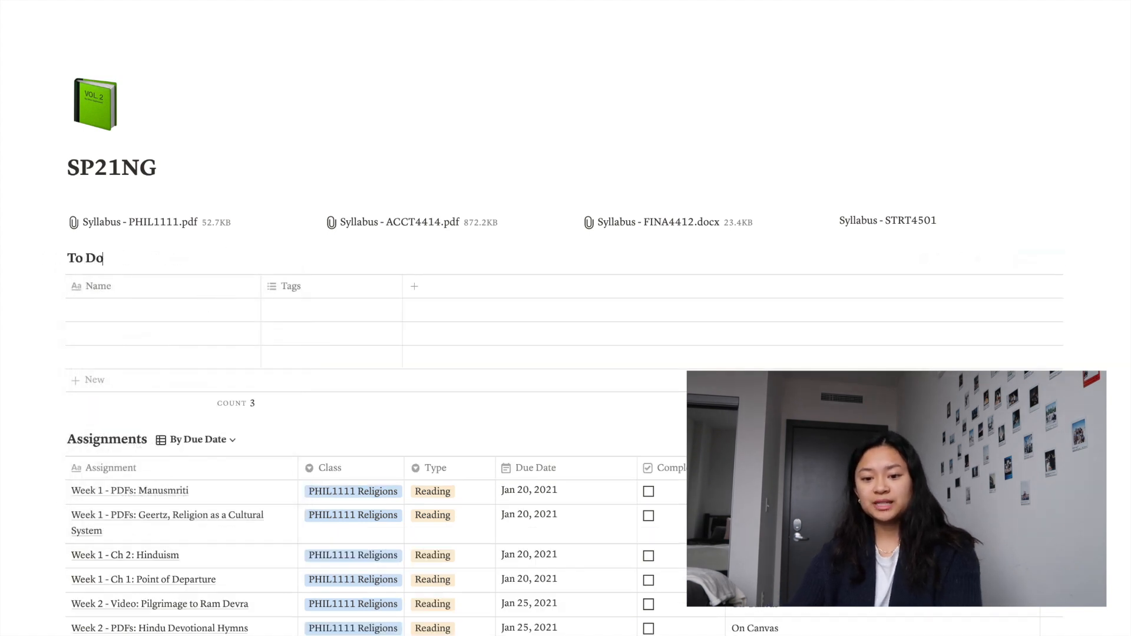
left_click(127, 286)
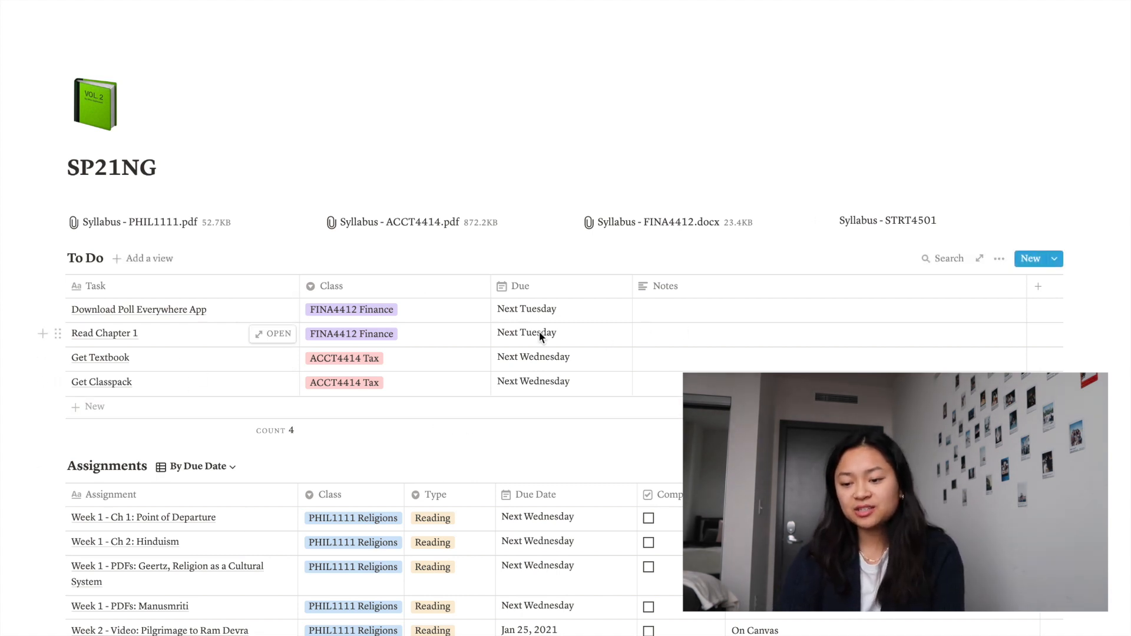
- Review the To Do table's Due column options and look over the Assignments entries below
left_click(617, 286)
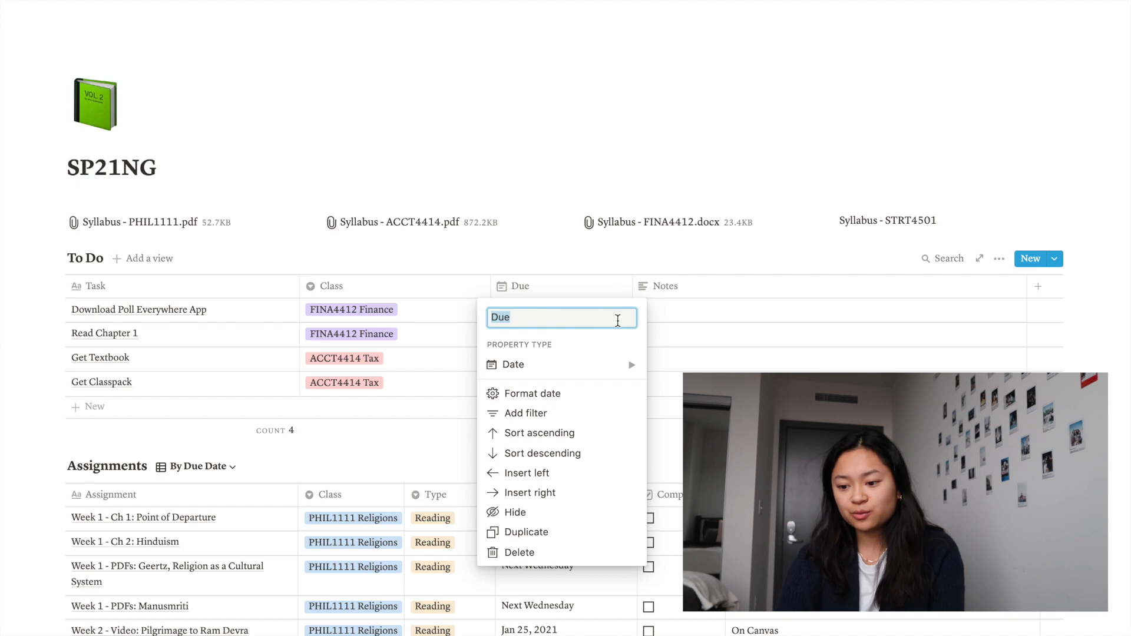
key("Escape")
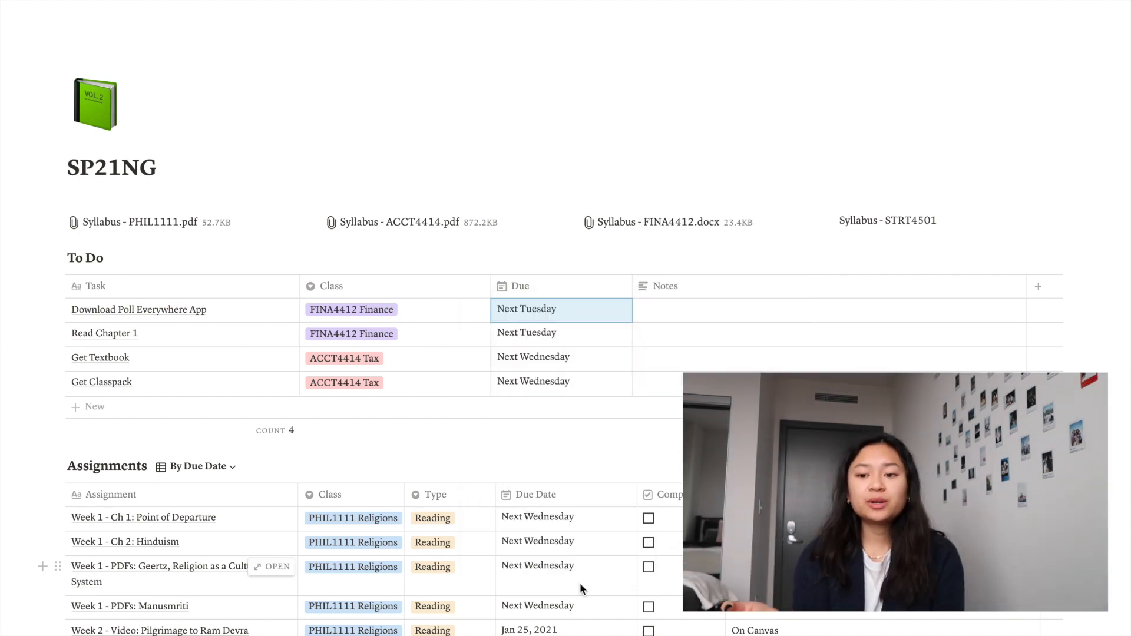
scroll(579, 582, "down", 3)
scroll(580, 583, "down", 1)
scroll(580, 583, "up", 1)
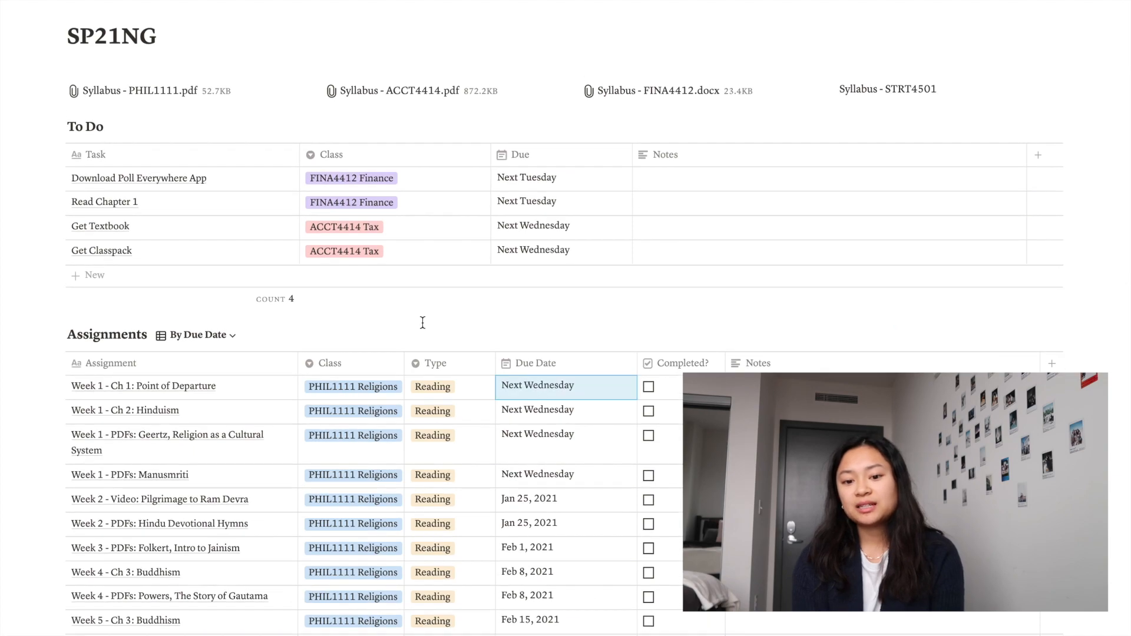